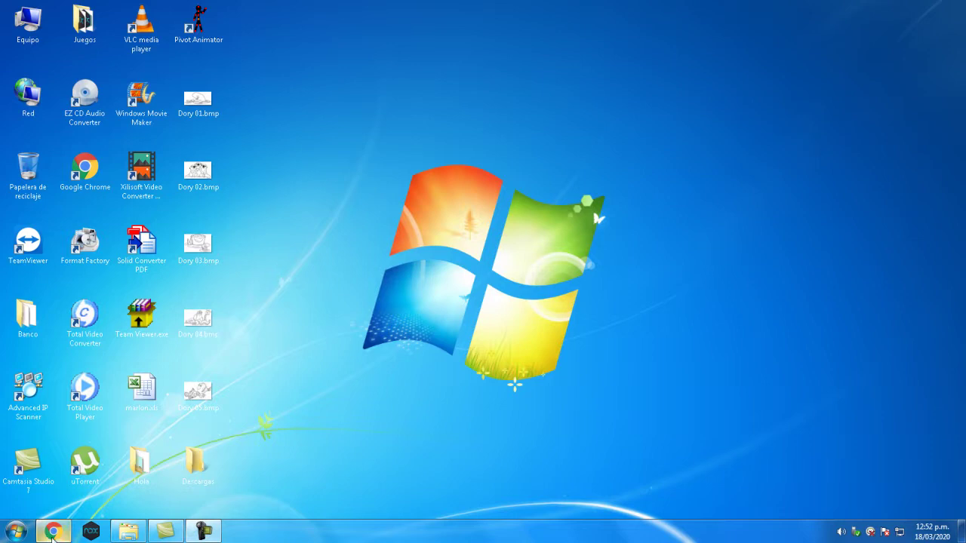
Switch to Chrome and download the task attachments TRABAJO-02.PIV and Fondo-01, 03, 05, 07, 04 and 06 as JPG files.
left_click(52, 531)
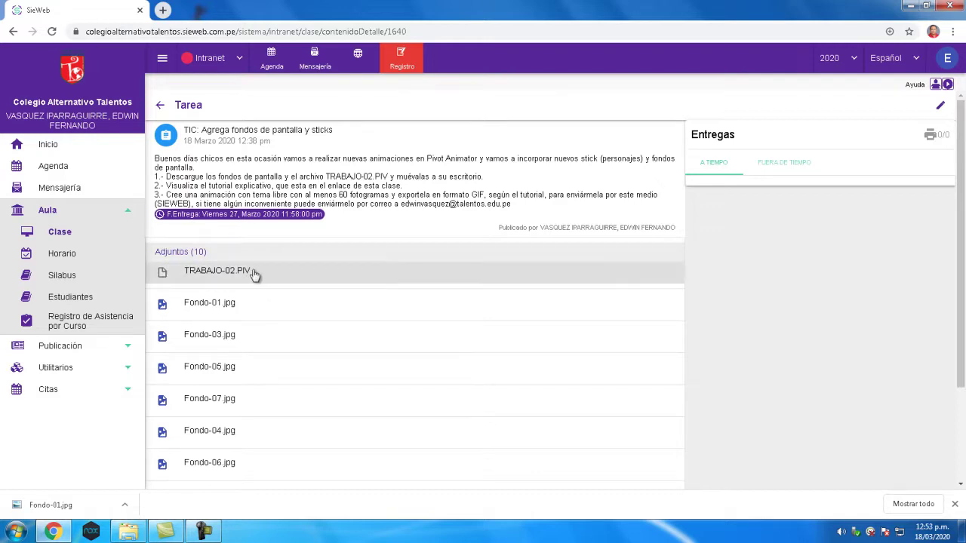
left_click(200, 277)
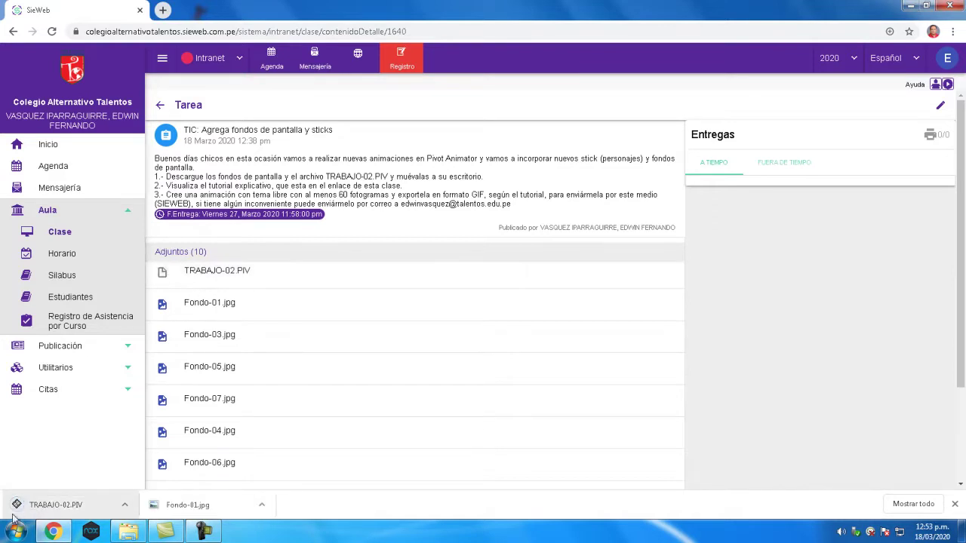
left_click(216, 310)
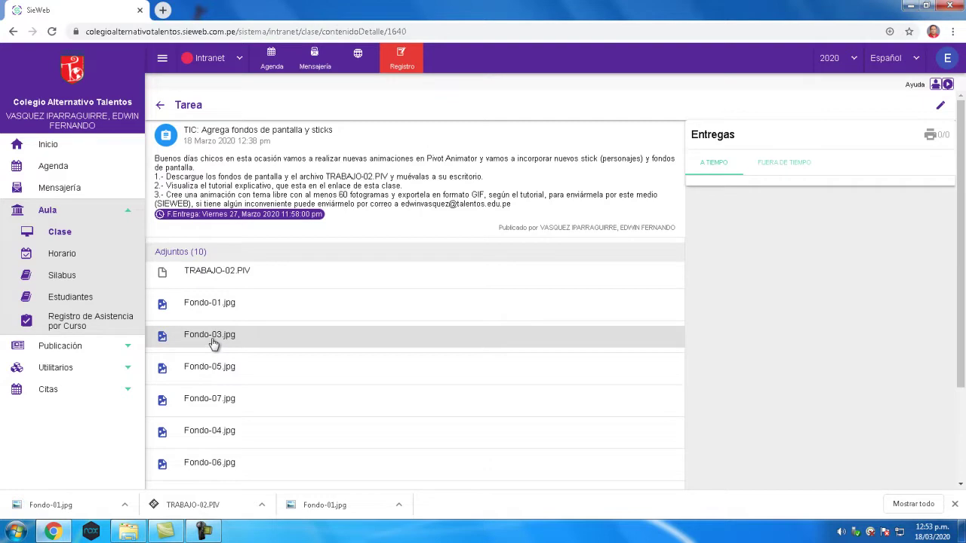
left_click(213, 341)
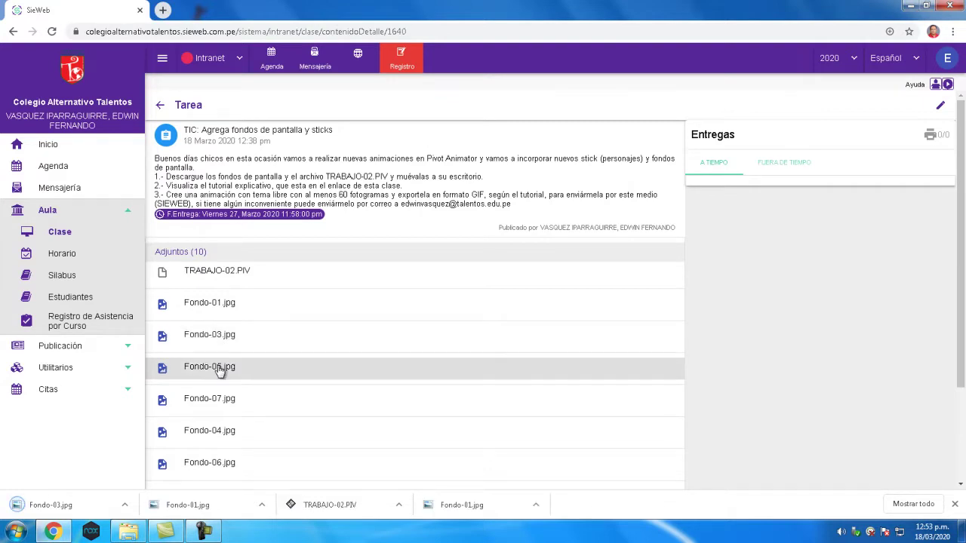
left_click(218, 369)
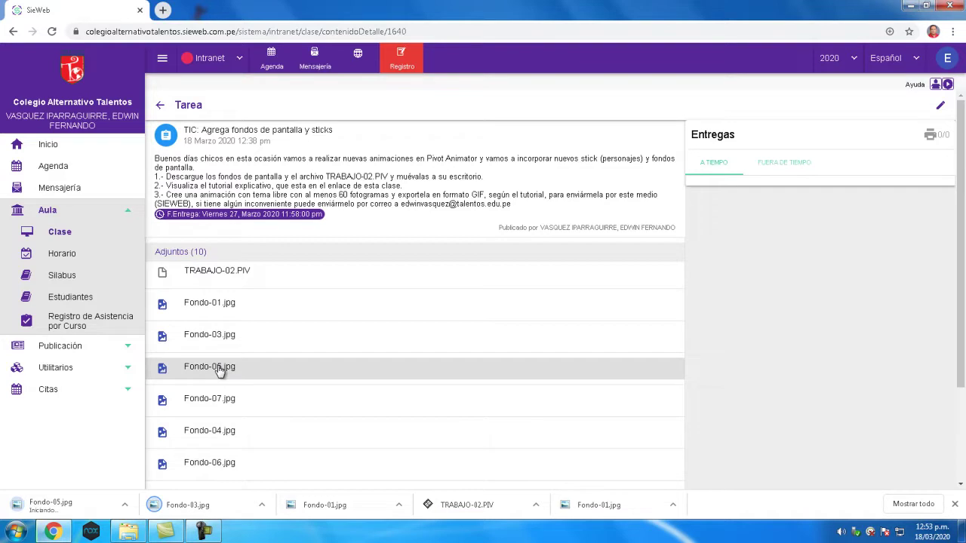
left_click(249, 408)
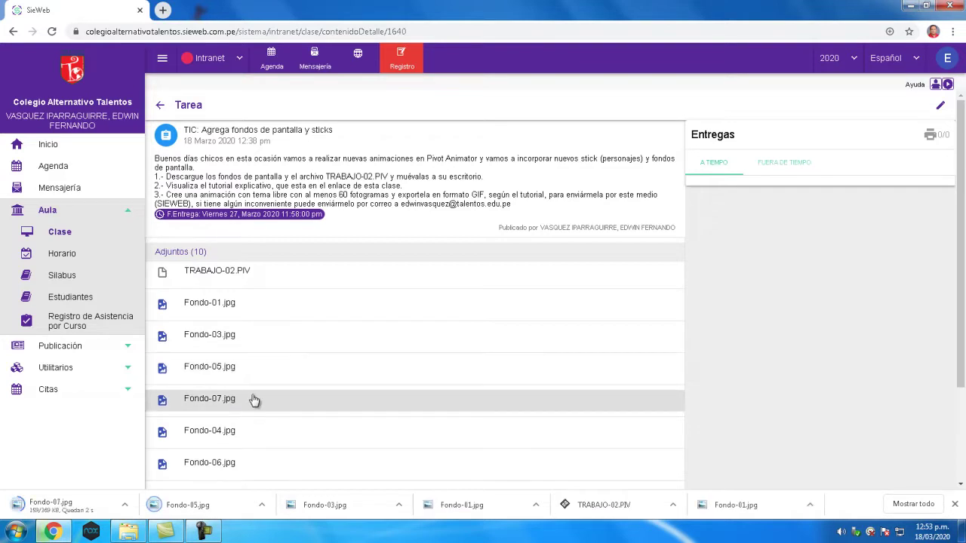
left_click(217, 439)
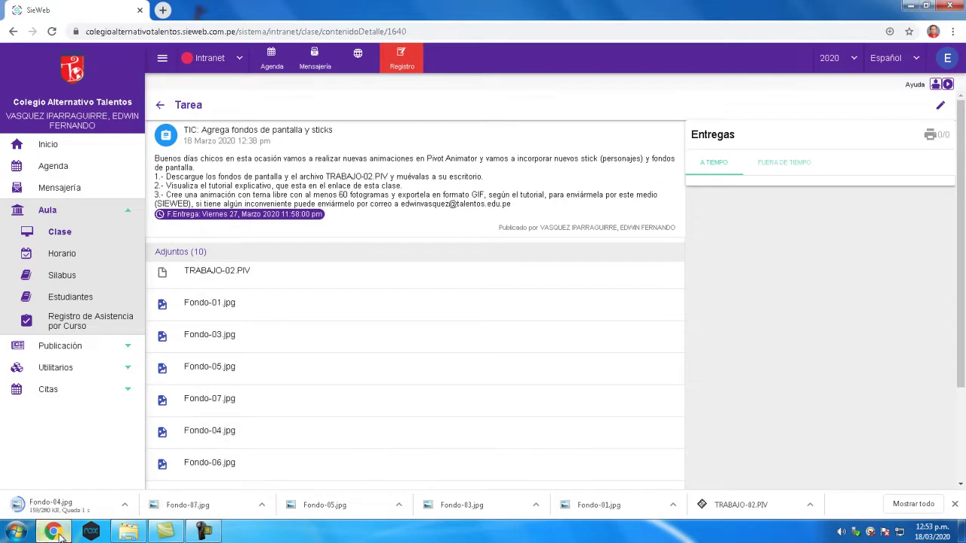
left_click(203, 468)
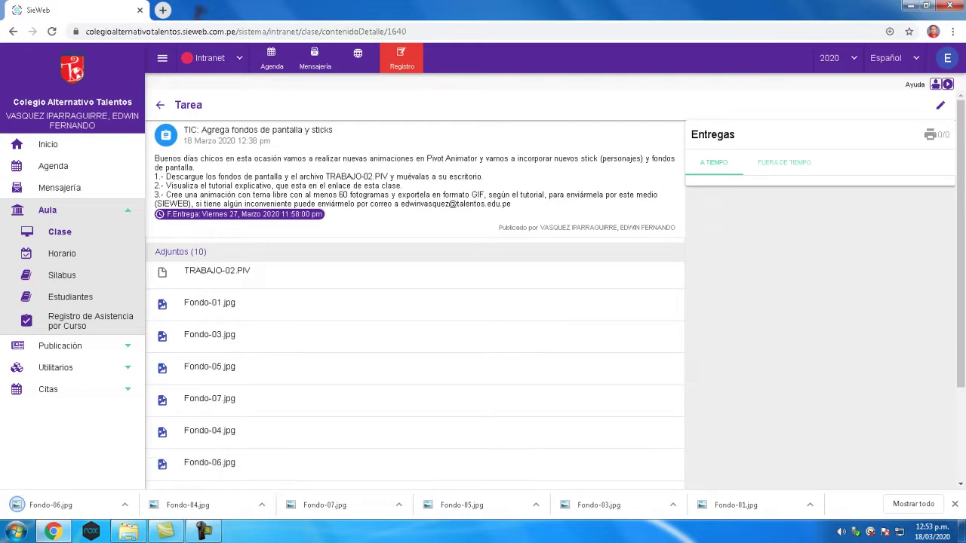
Download the remaining background attachments Fondo-02.jpg, Fondo-09.jpg and Fondo-08.jpg from the task page.
scroll(810, 430, "down", 3)
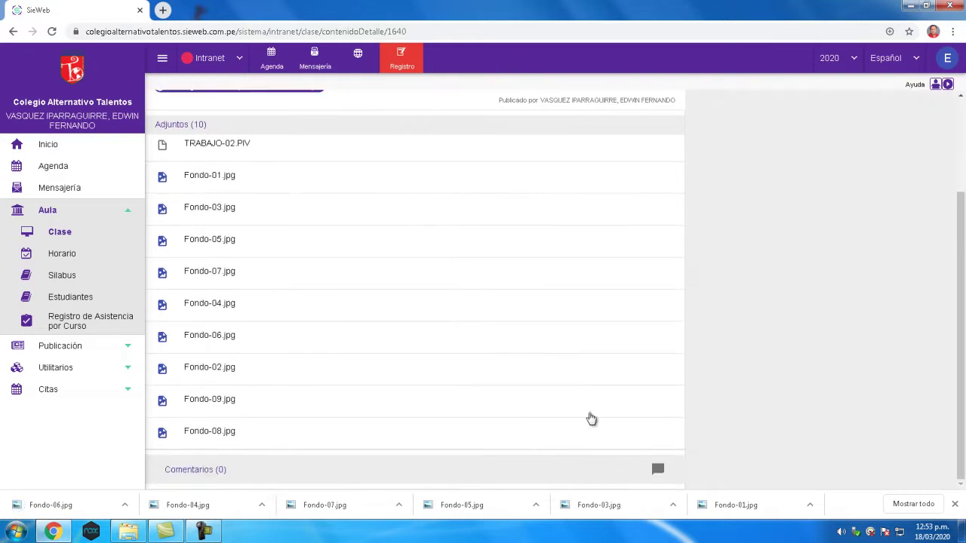
left_click(257, 377)
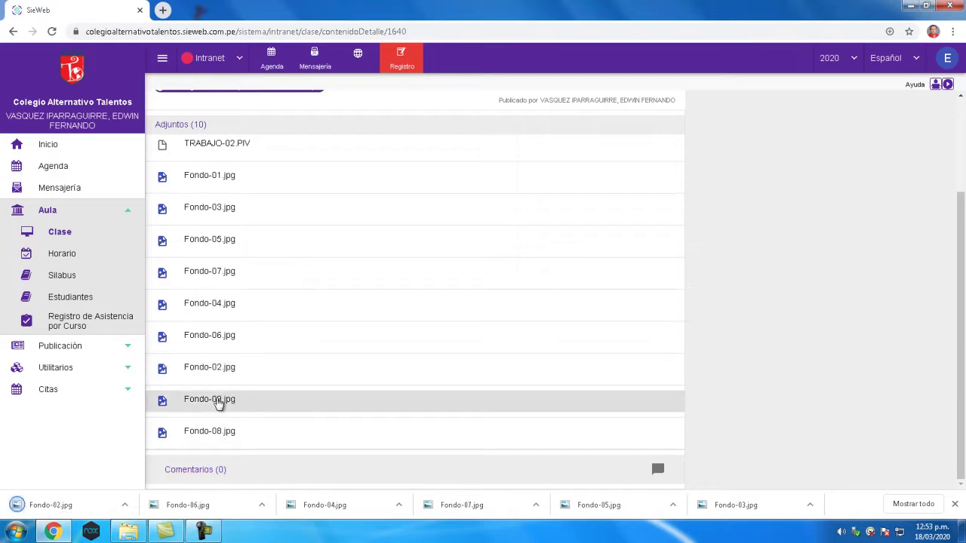
left_click(254, 412)
left_click(227, 438)
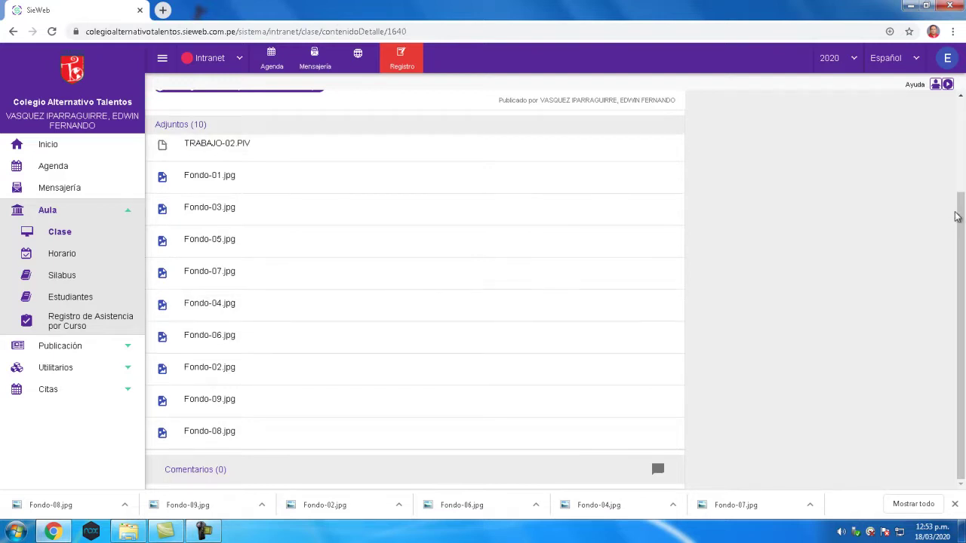
left_click_drag(958, 211, 958, 118)
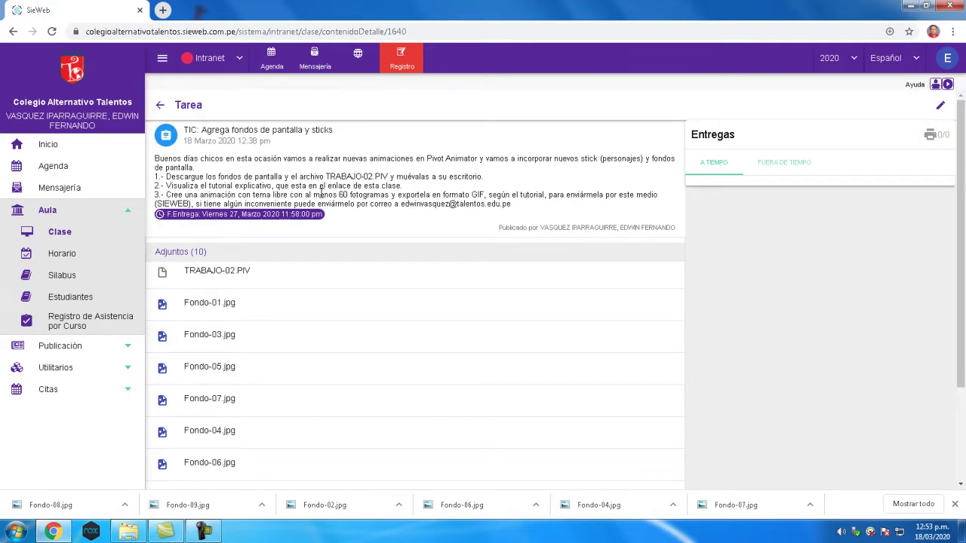
Show the downloaded Fondo-09.jpg in its containing folder.
left_click(912, 6)
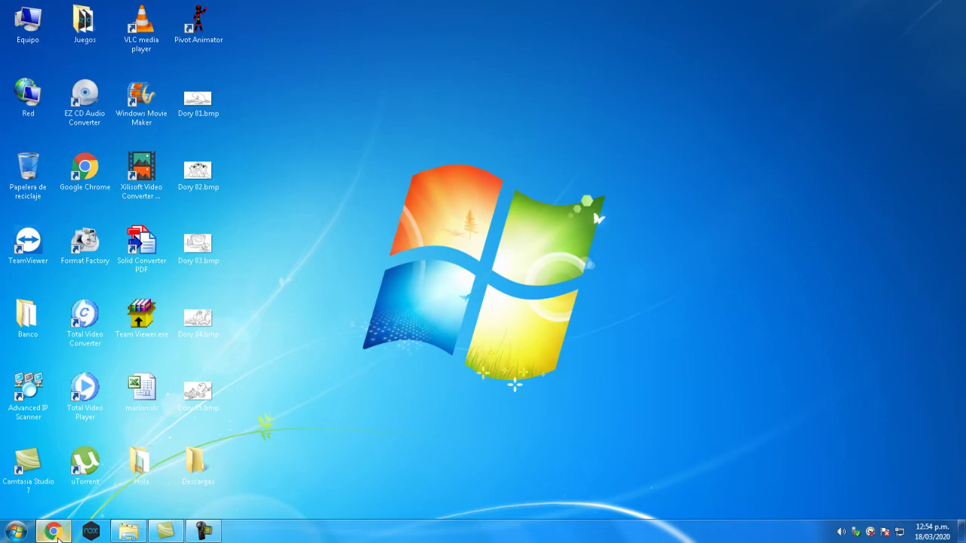
left_click(53, 533)
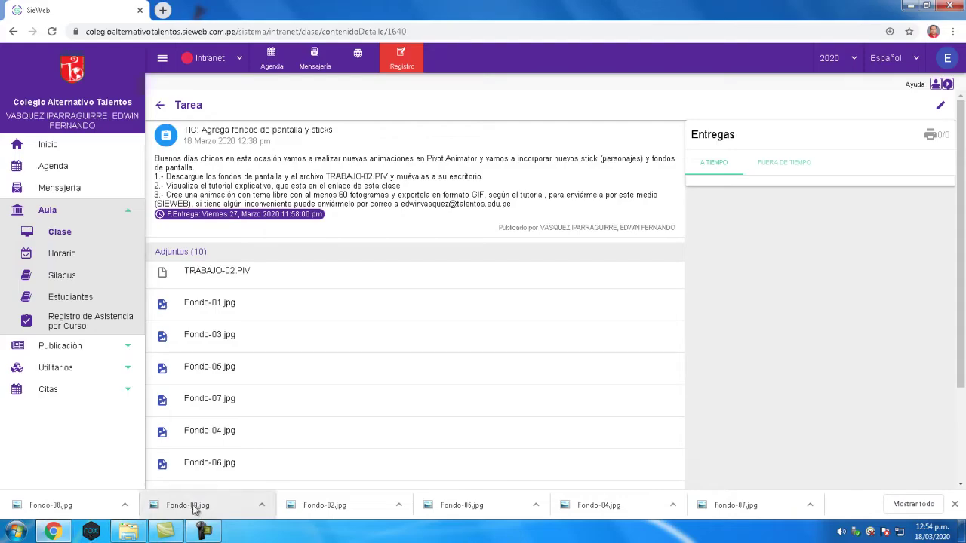
left_click(262, 506)
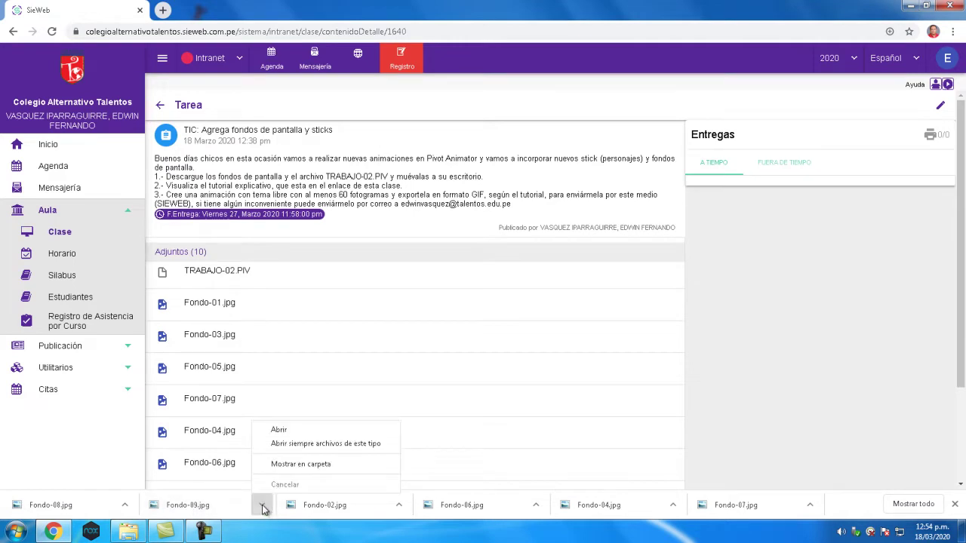
left_click(298, 465)
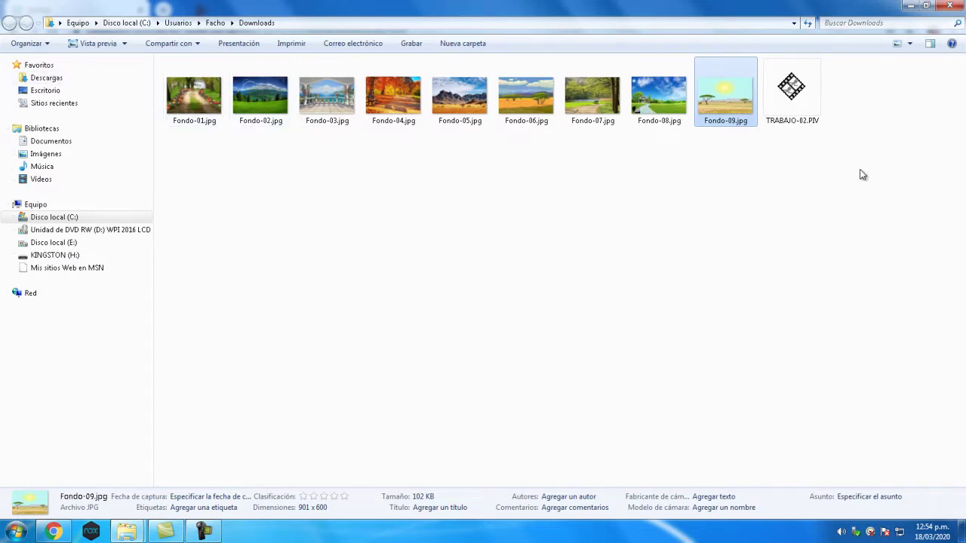
Move all nine Fondo images and TRABAJO-02.PIV from Downloads to the Escritorio, and minimize the open windows.
left_click_drag(857, 168, 189, 89)
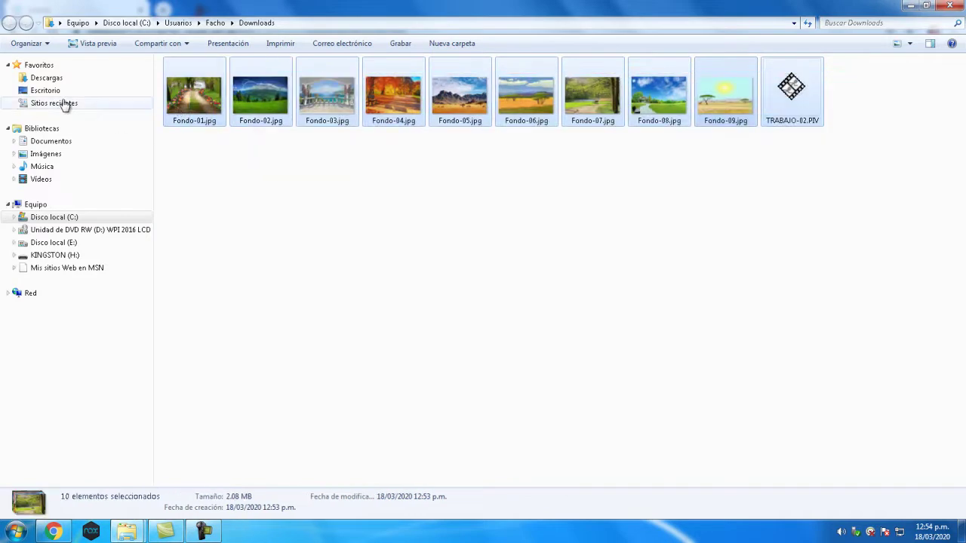
left_click_drag(210, 88, 68, 92)
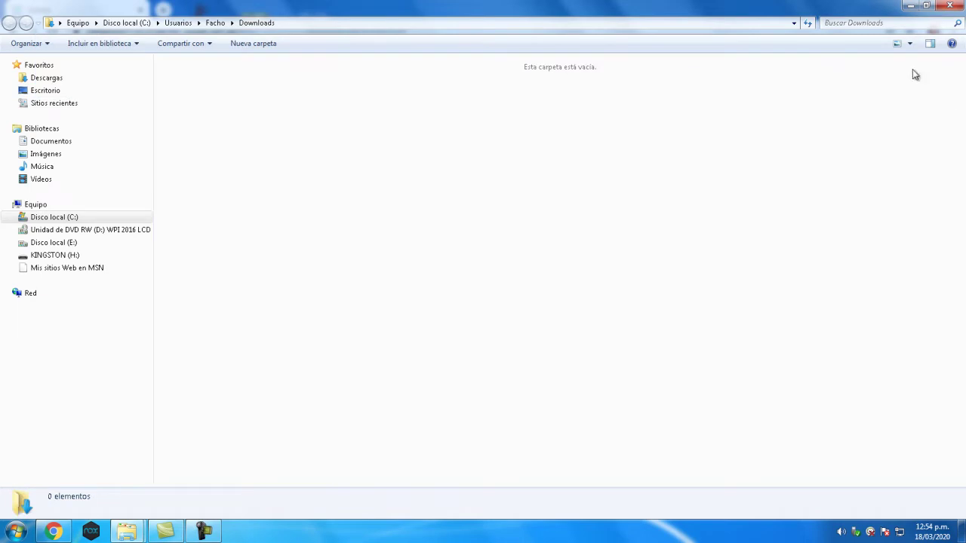
left_click(910, 6)
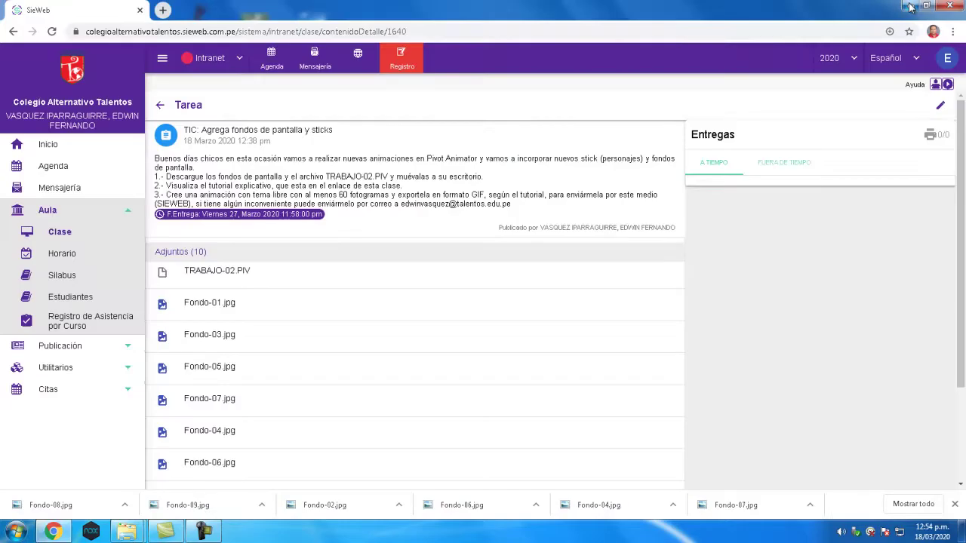
left_click(911, 7)
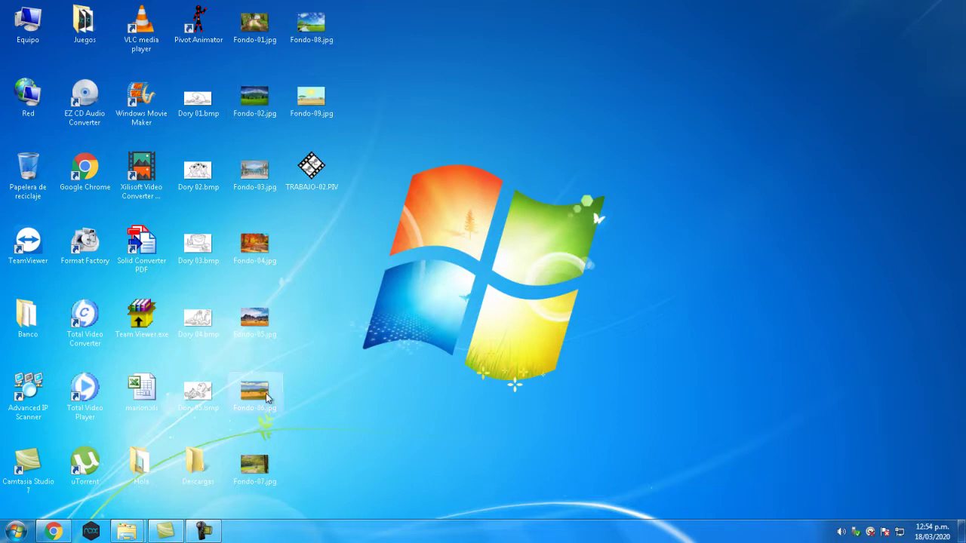
Set TRABAJO-02.PIV apart on an empty area of the desktop, open it in Pivot Animator and maximize the window.
left_click(318, 170)
left_click_drag(318, 171, 650, 111)
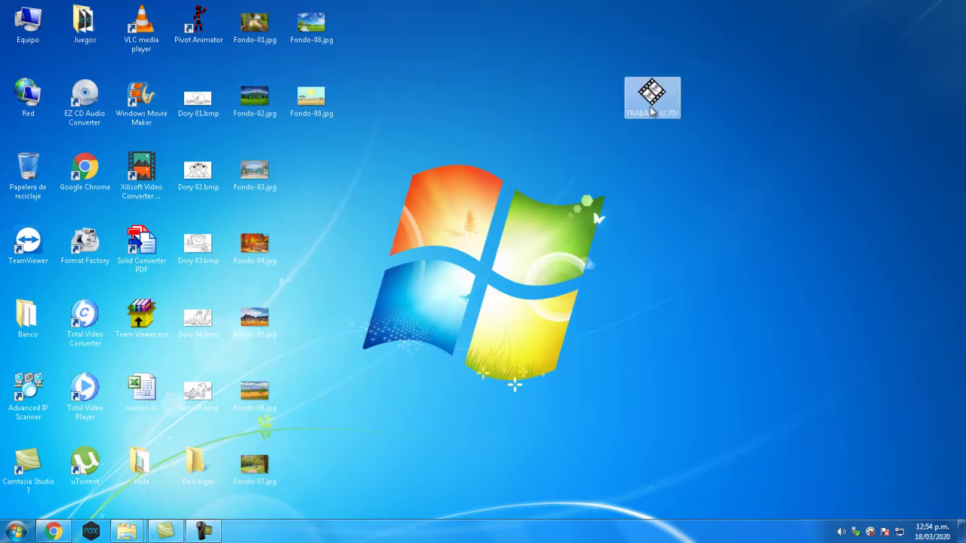
left_click(763, 217)
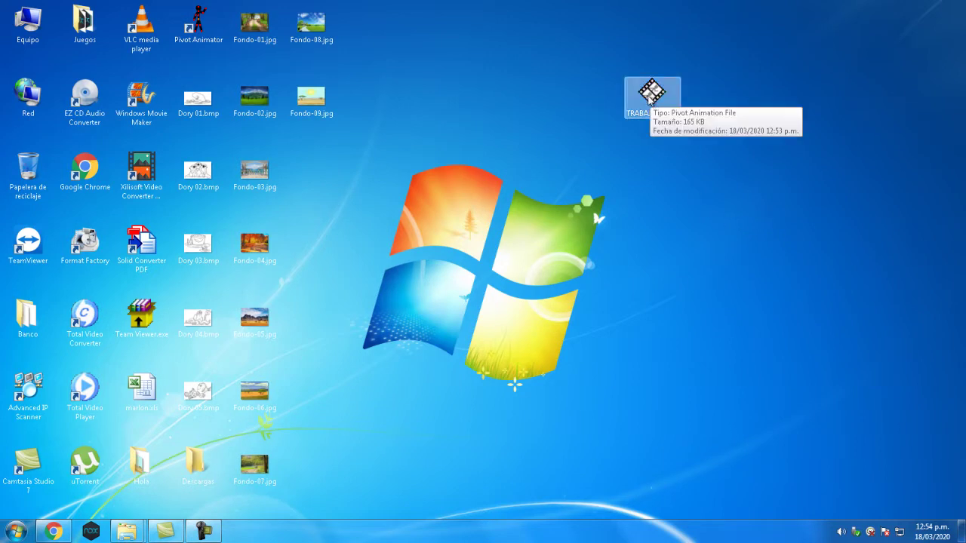
double_click(653, 92)
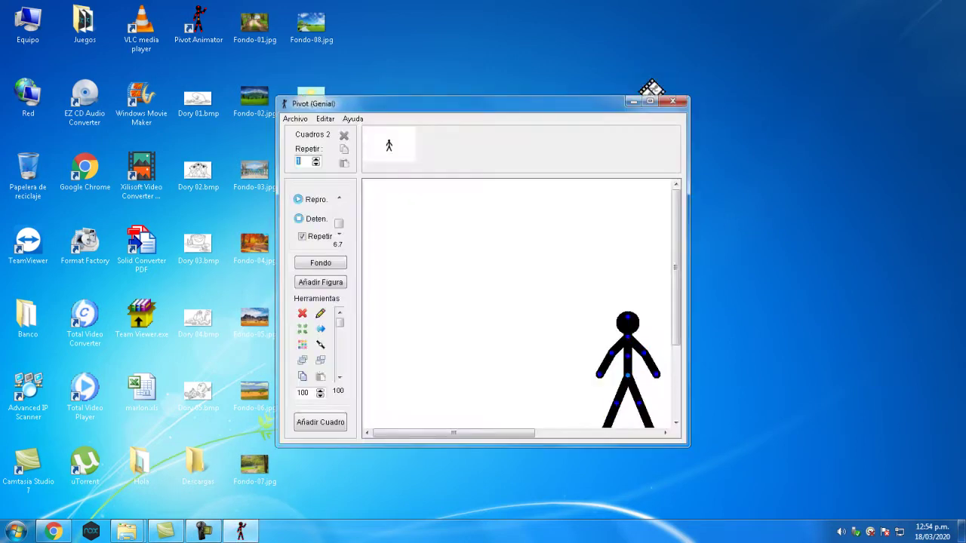
left_click(649, 101)
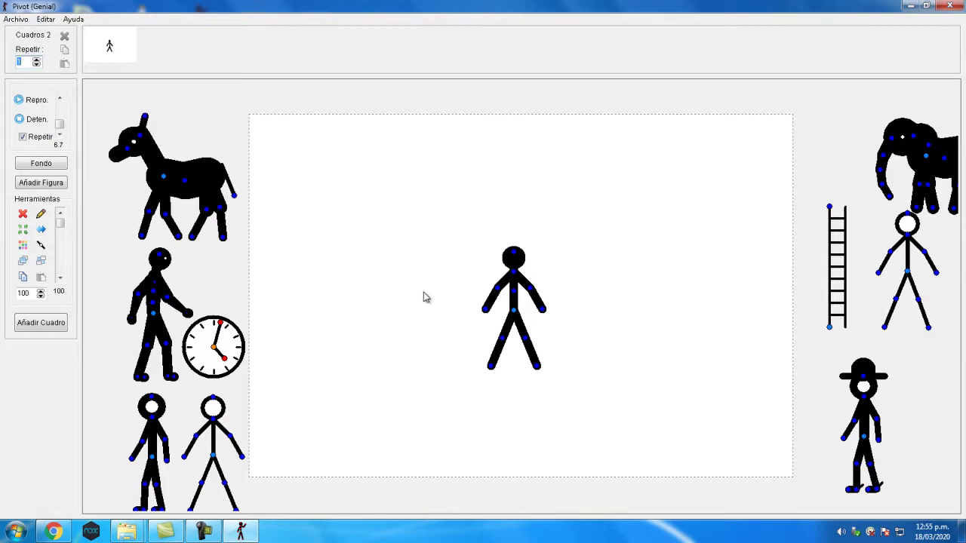
Start loading a background image, browse to the Escritorio and display its Fondo files as large icons.
left_click(18, 20)
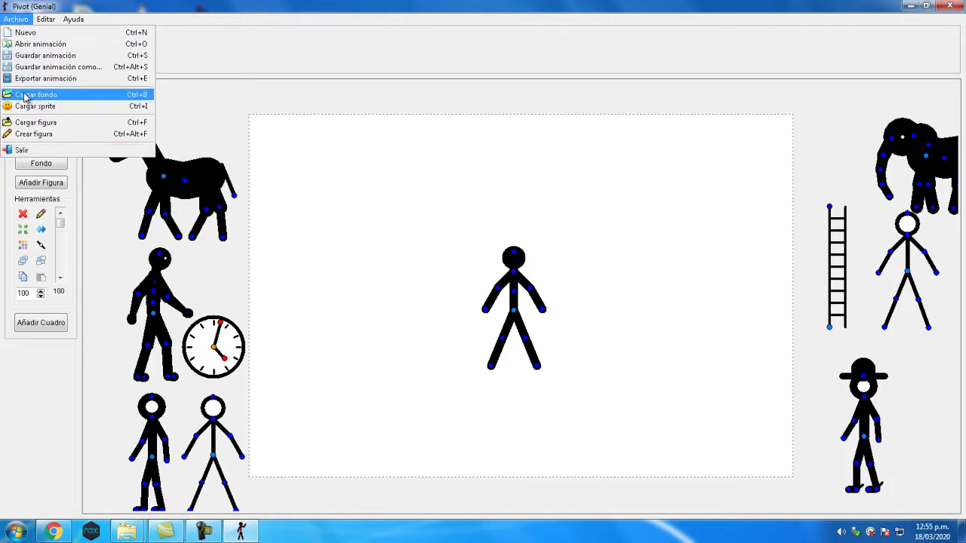
left_click(46, 98)
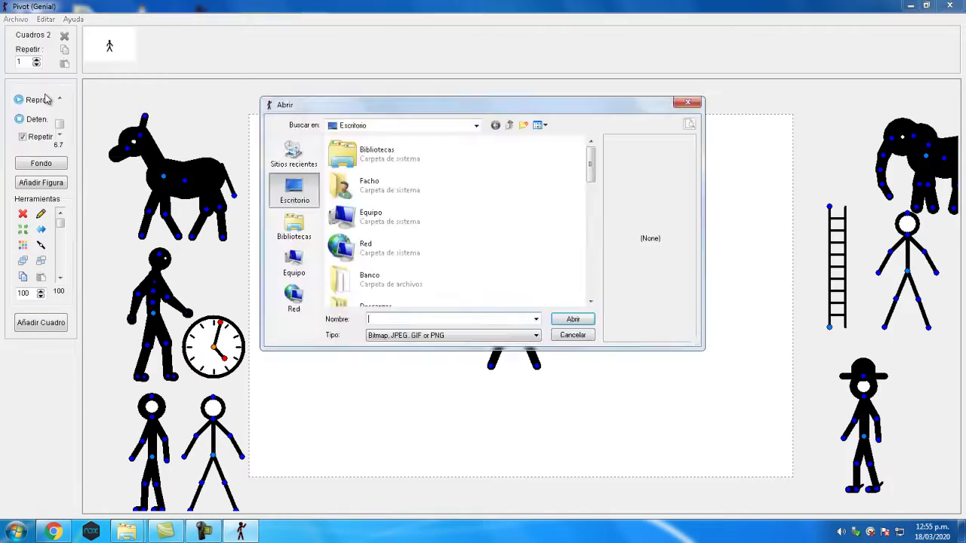
left_click(290, 158)
left_click(298, 192)
left_click_drag(593, 166, 589, 281)
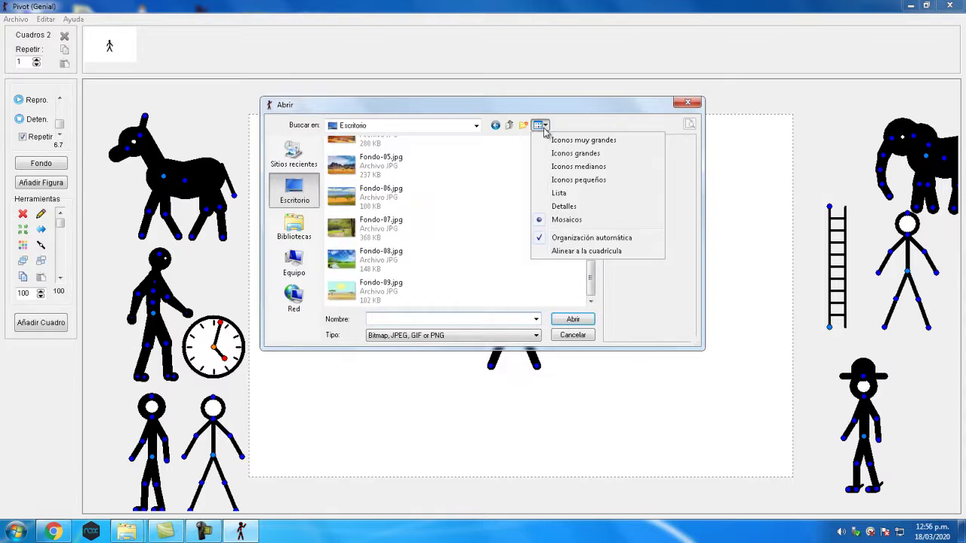
left_click(577, 154)
left_click_drag(591, 168, 590, 260)
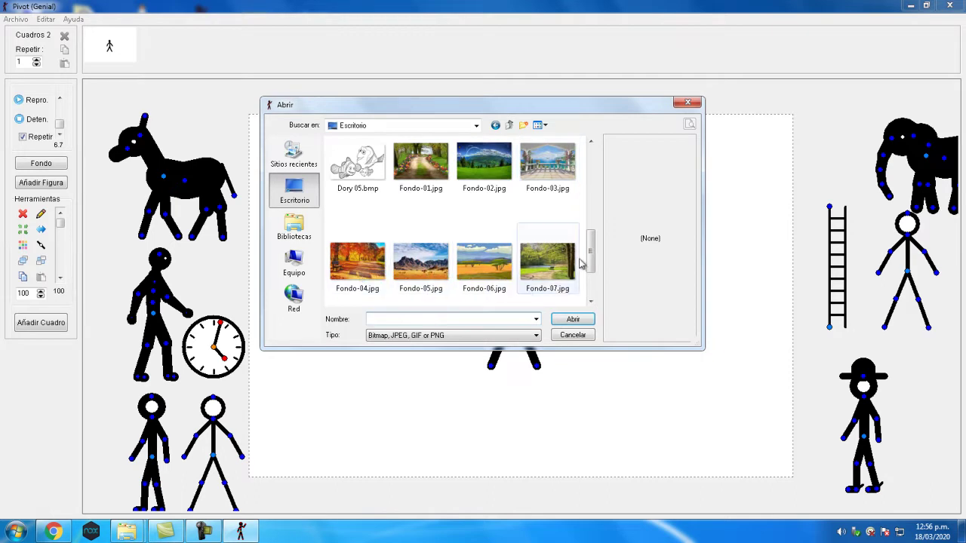
mouse_move(589, 261)
left_mouse_down()
mouse_move(587, 281)
mouse_move(590, 254)
left_mouse_up()
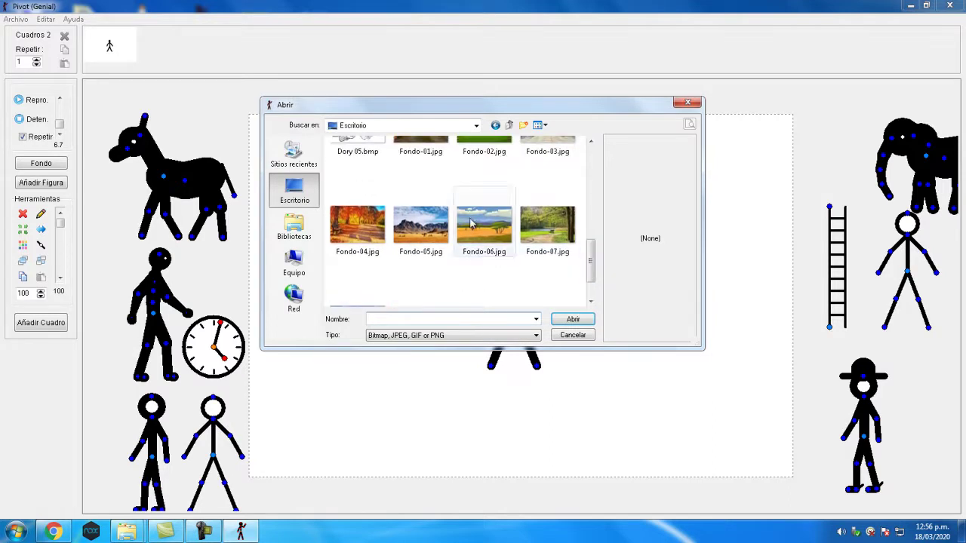
Preview Fondo-06.jpg and Fondo-04.jpg, and load Fondo-05.jpg, the desert mountain landscape, as the animation background.
left_click(423, 233)
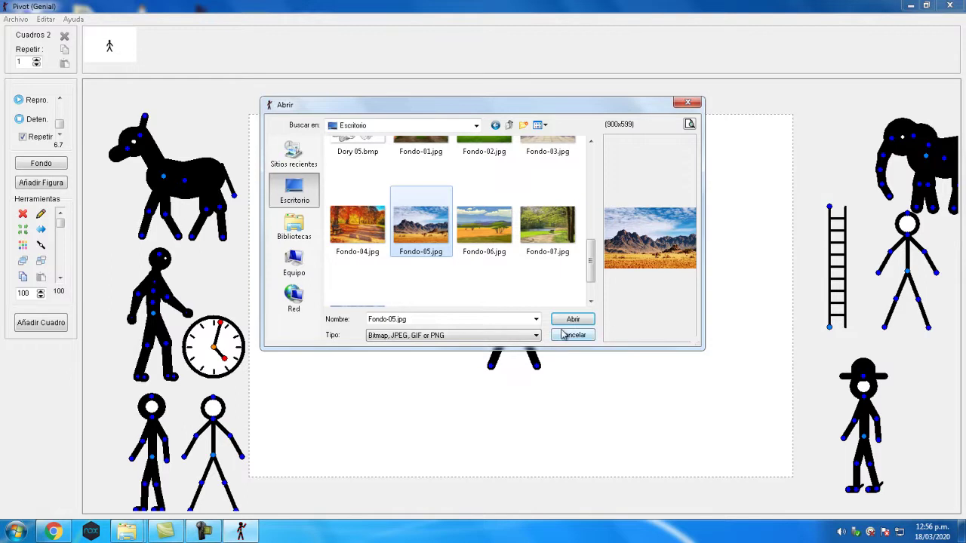
left_click(486, 240)
left_click(424, 234)
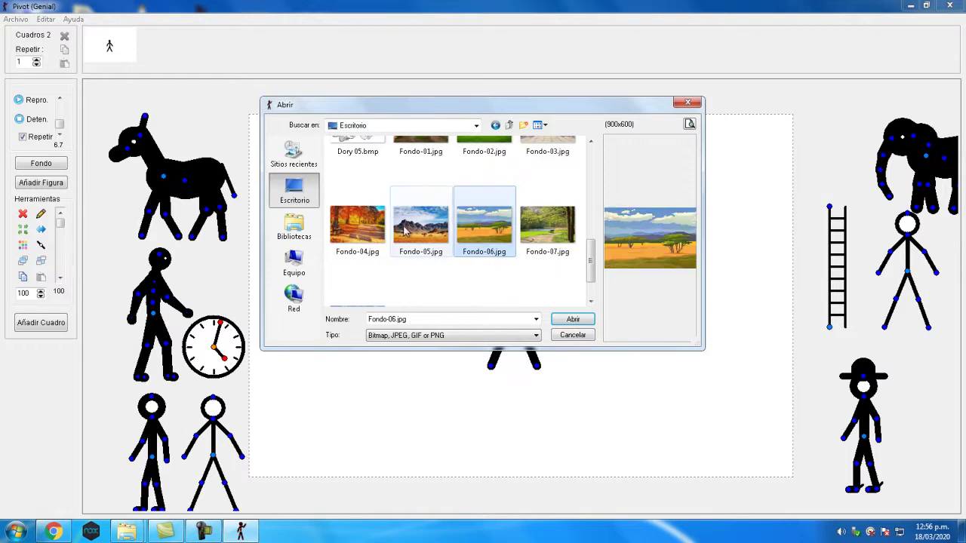
left_click(359, 232)
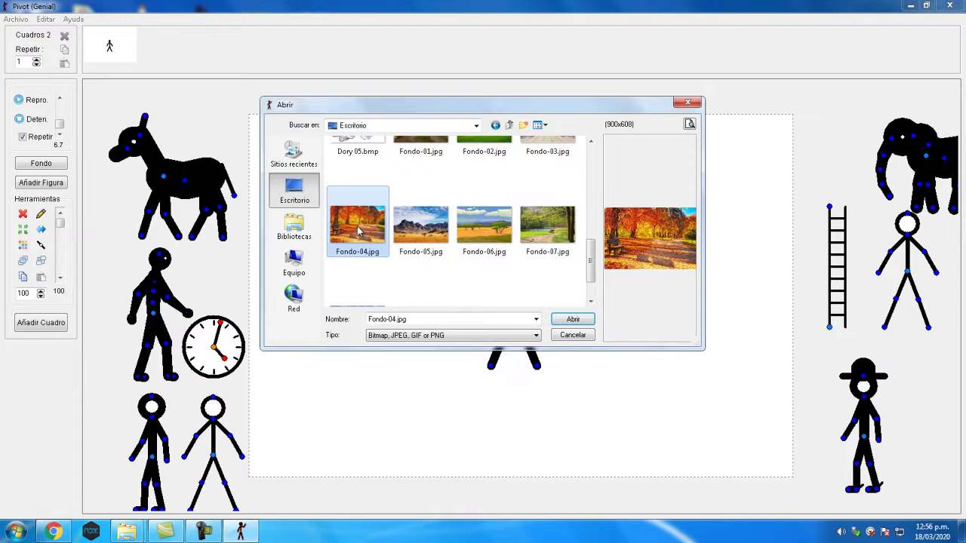
left_click(481, 238)
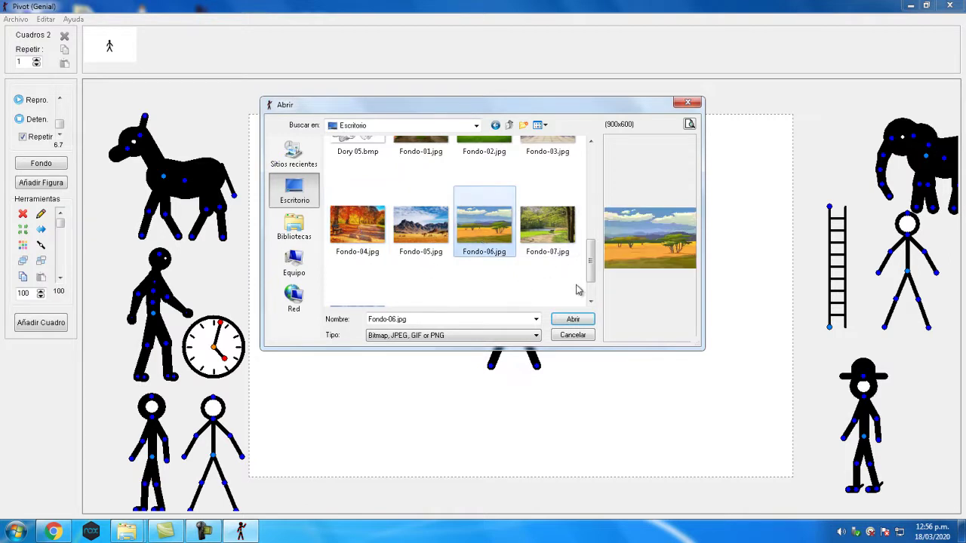
left_click(418, 226)
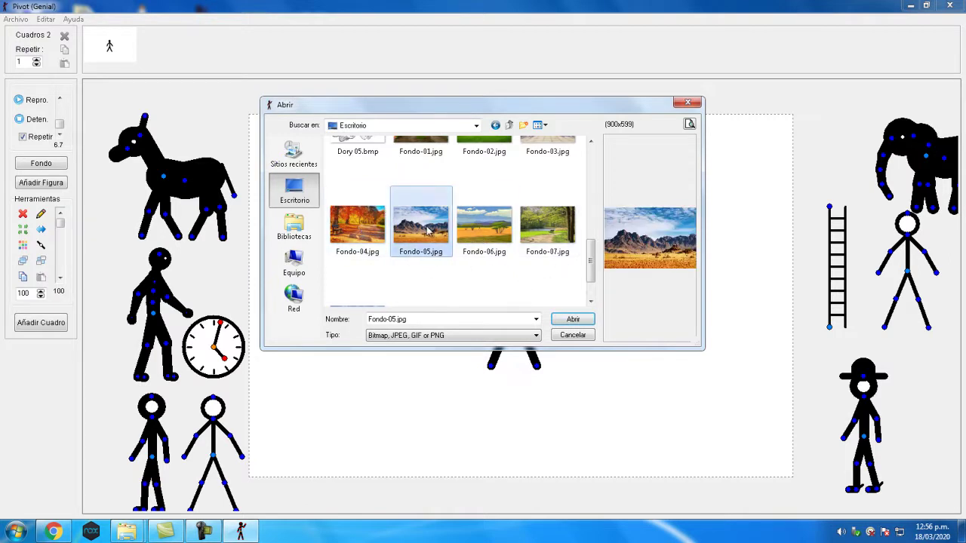
left_click(575, 319)
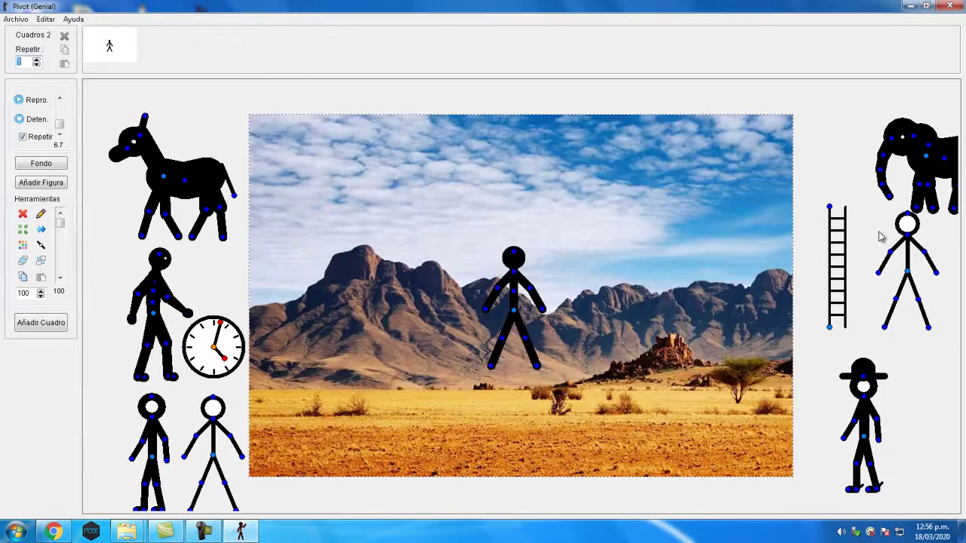
Move the central stick figure and the elephant to new spots in the area outside the background, to the right of the scene.
left_click_drag(516, 315, 842, 143)
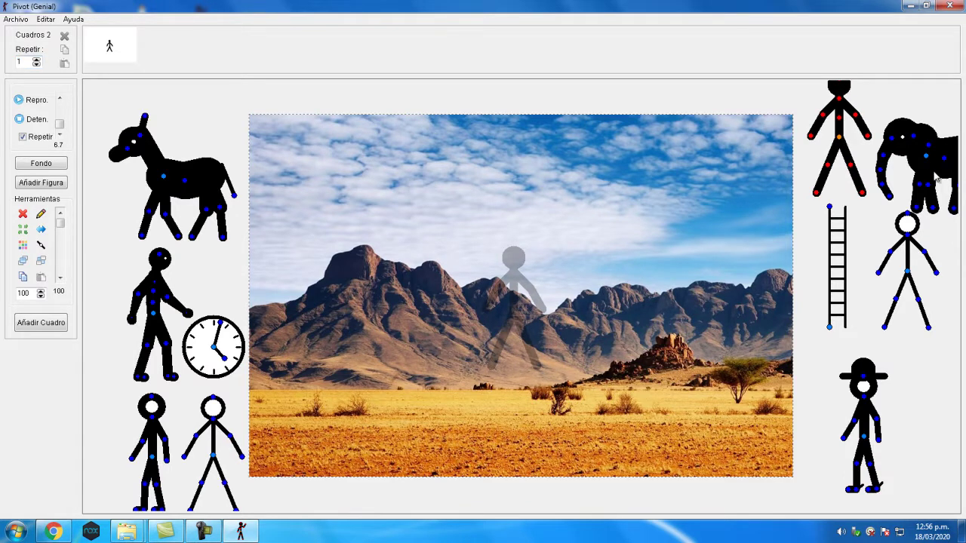
left_click_drag(926, 160, 846, 416)
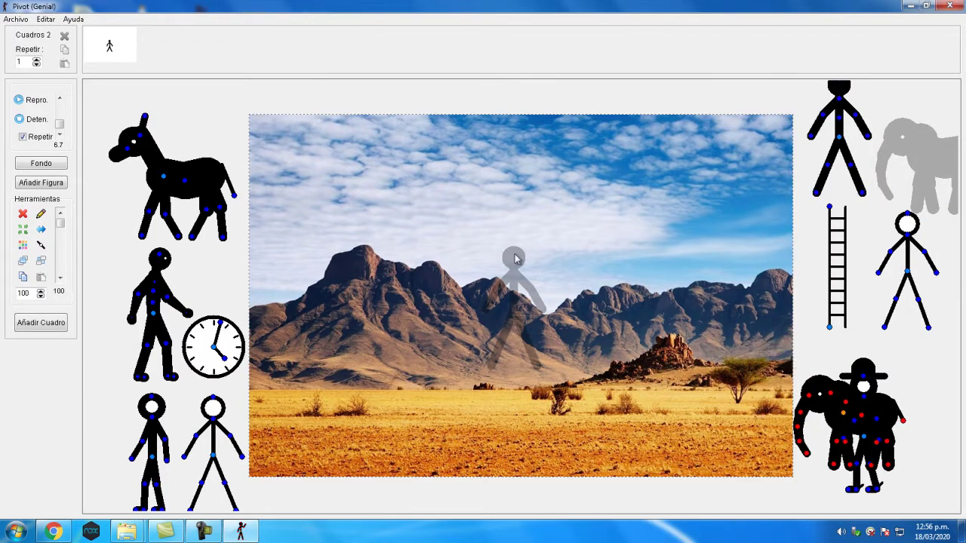
Delete the existing white-background frame from the timeline and confirm its removal.
left_click(110, 46)
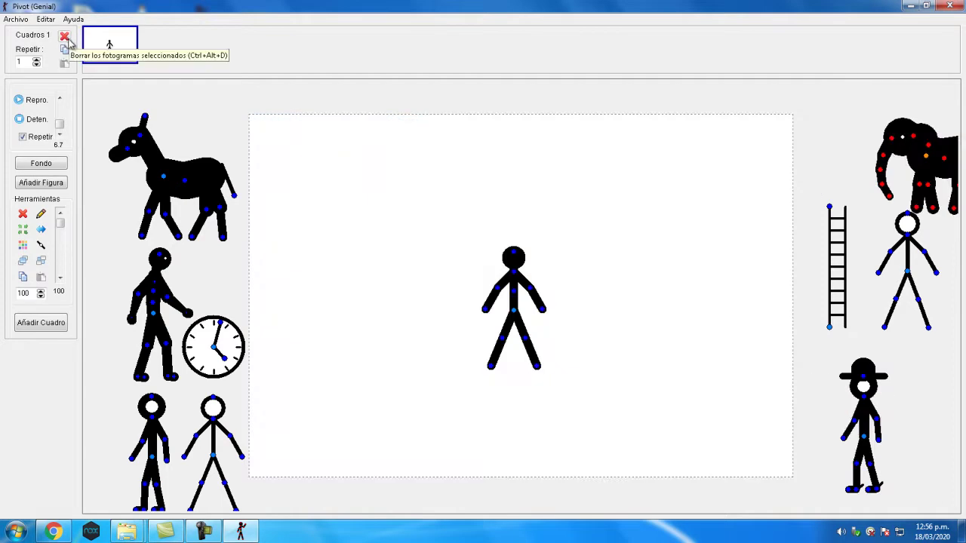
left_click(15, 19)
left_click(211, 38)
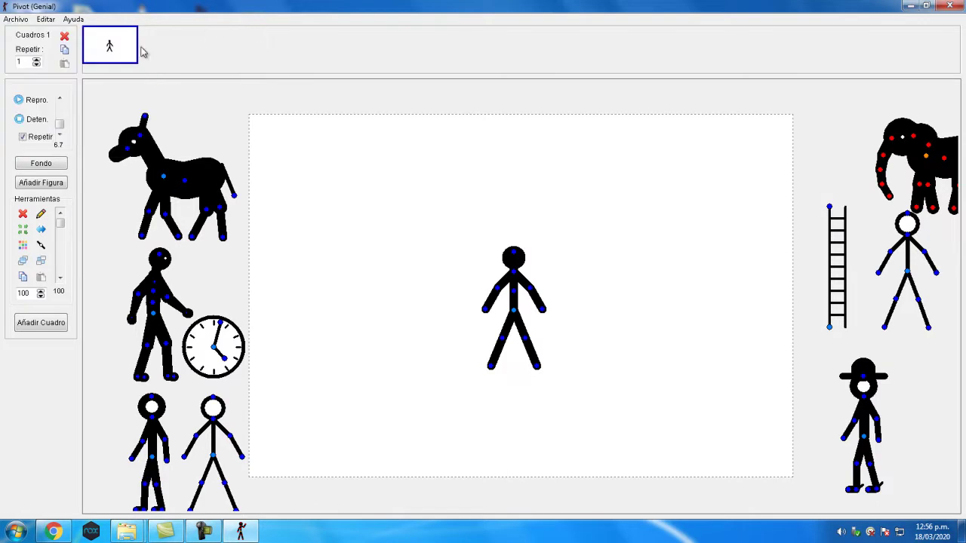
left_click(65, 36)
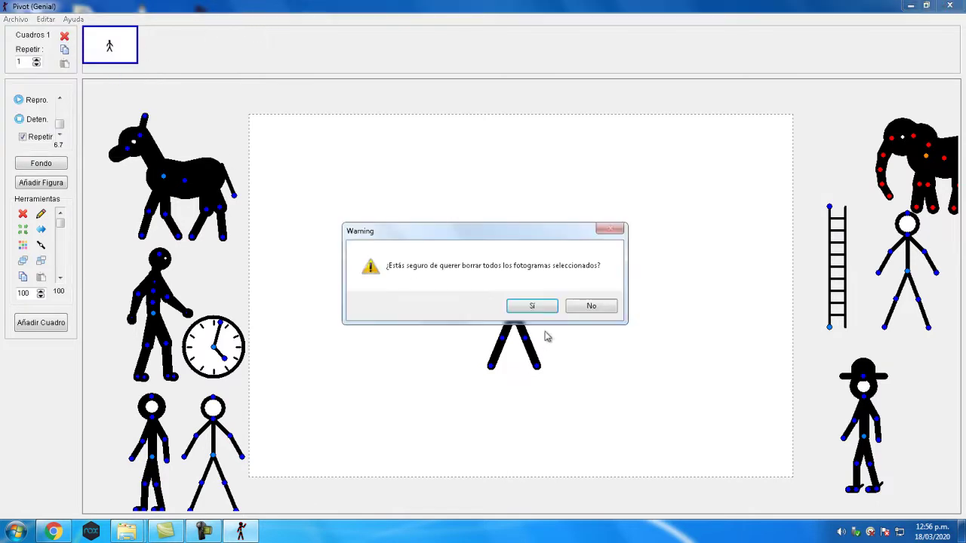
left_click(532, 306)
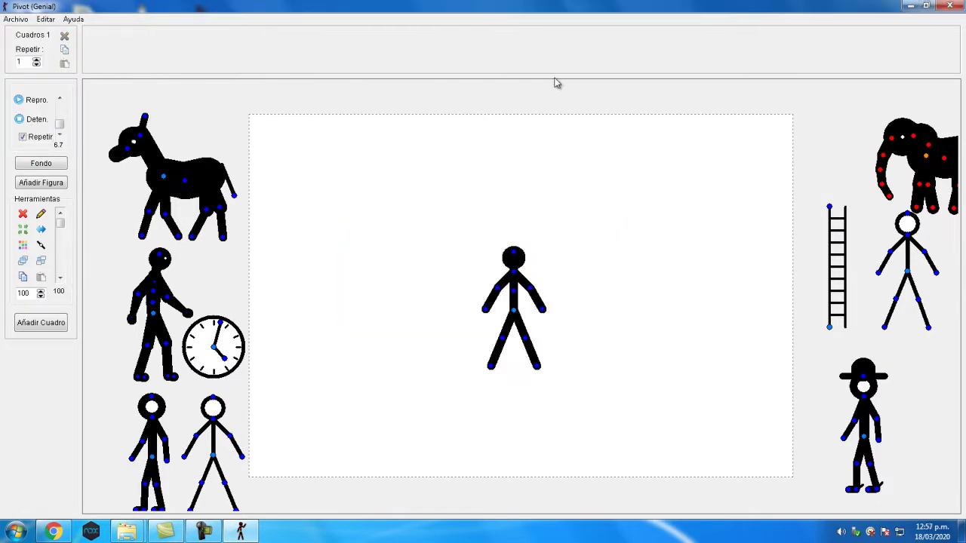
Load Fondo-05.jpg from the Escritorio as the animation background again.
left_click(17, 20)
left_click(51, 96)
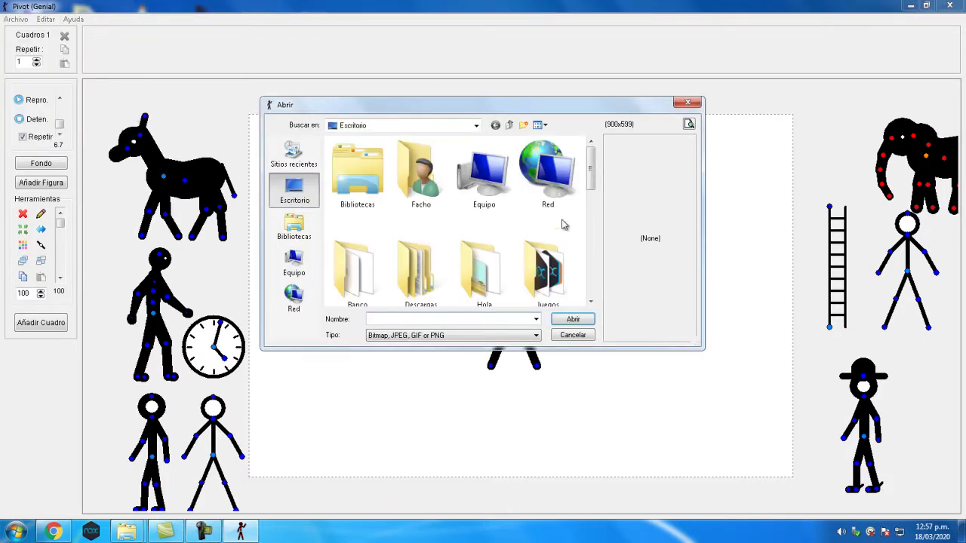
scroll(606, 269, "down", 5)
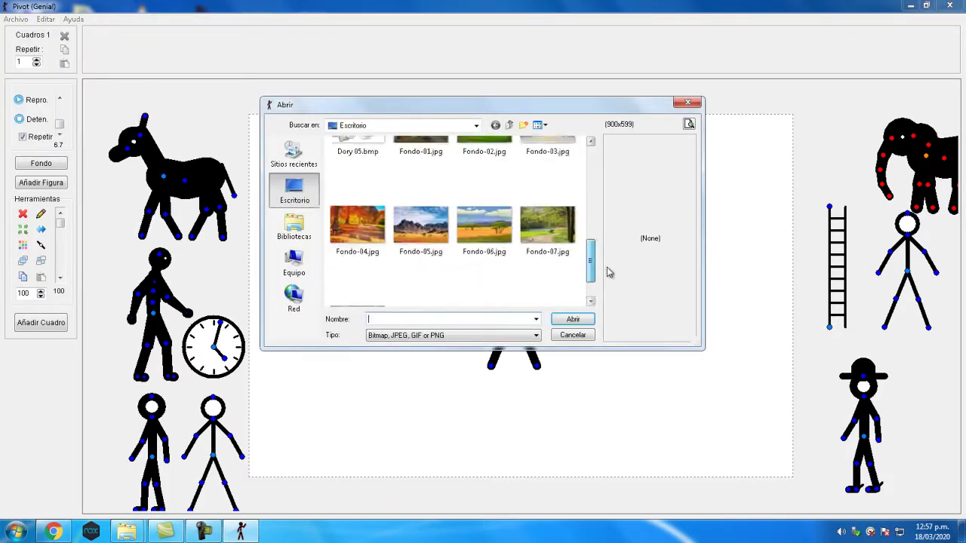
left_click(420, 215)
left_click(572, 320)
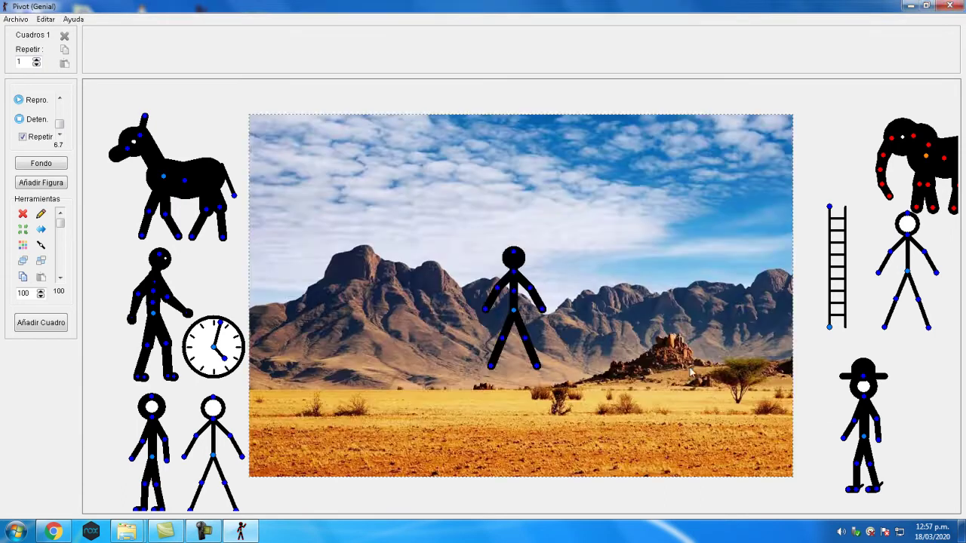
Move the central stick figure out of the scene beside the hat figure, place the elephant just outside the scene's lower right edge, and add the first frame.
left_click_drag(515, 318, 925, 426)
left_click_drag(931, 162, 846, 414)
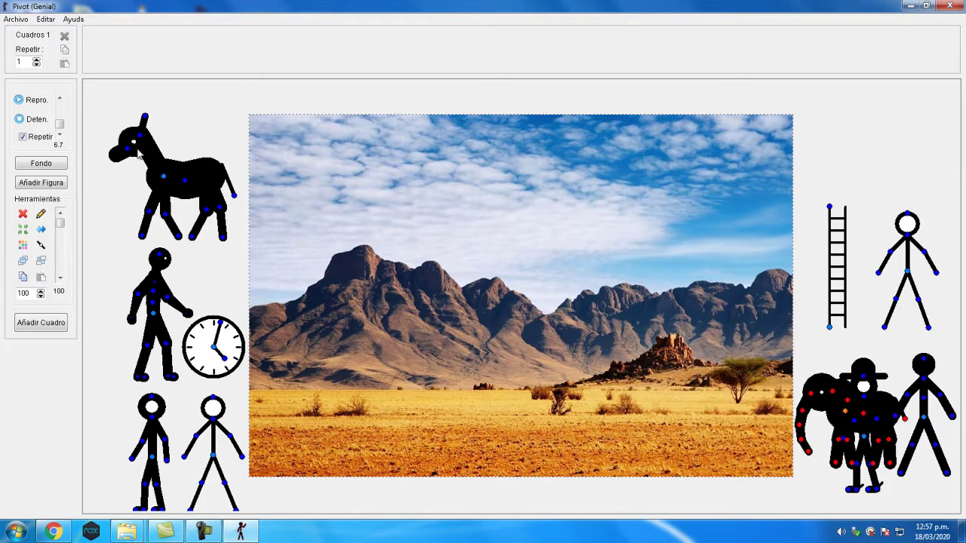
left_click(50, 329)
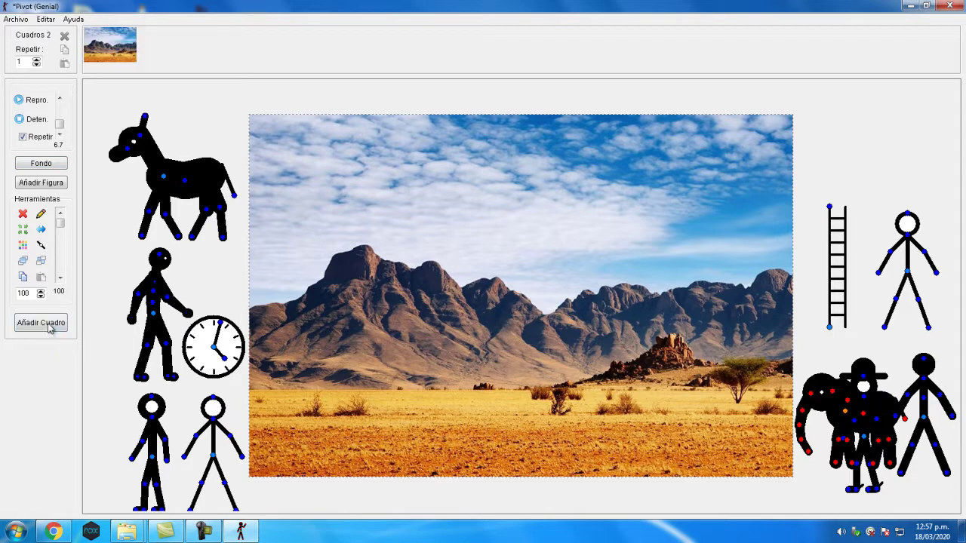
Animate the elephant walking left into the desert scene from its lower right edge, adding a frame after each small move through frame 8.
left_click_drag(845, 414, 826, 411)
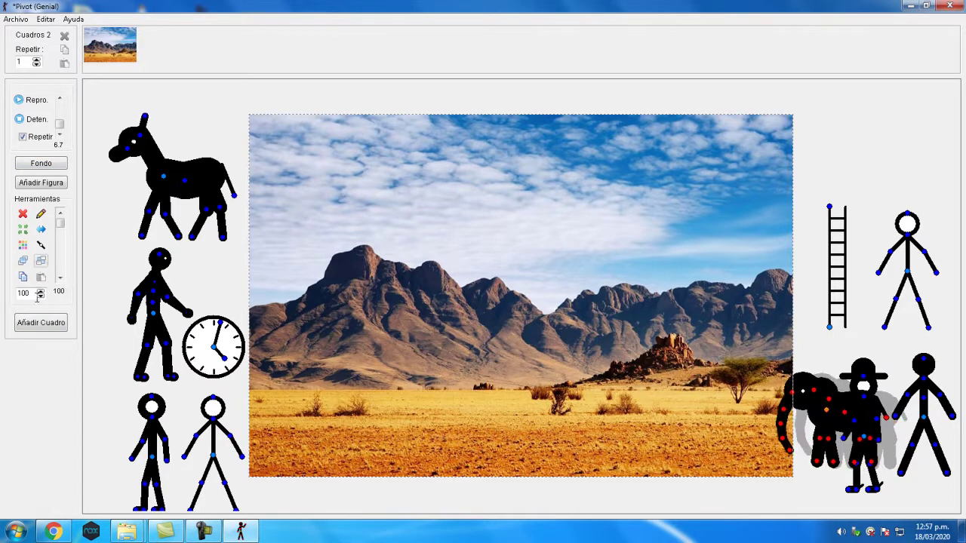
left_click(42, 325)
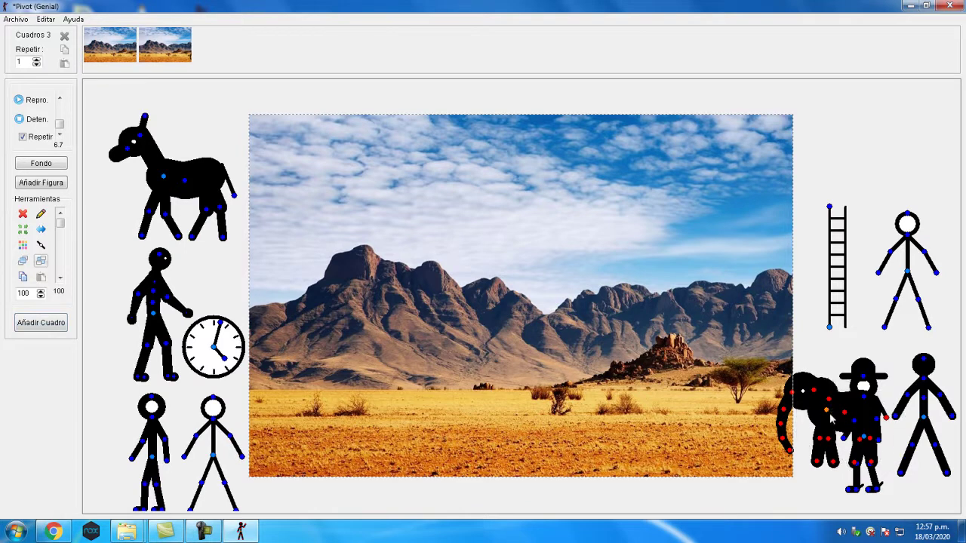
left_click_drag(830, 413, 793, 413)
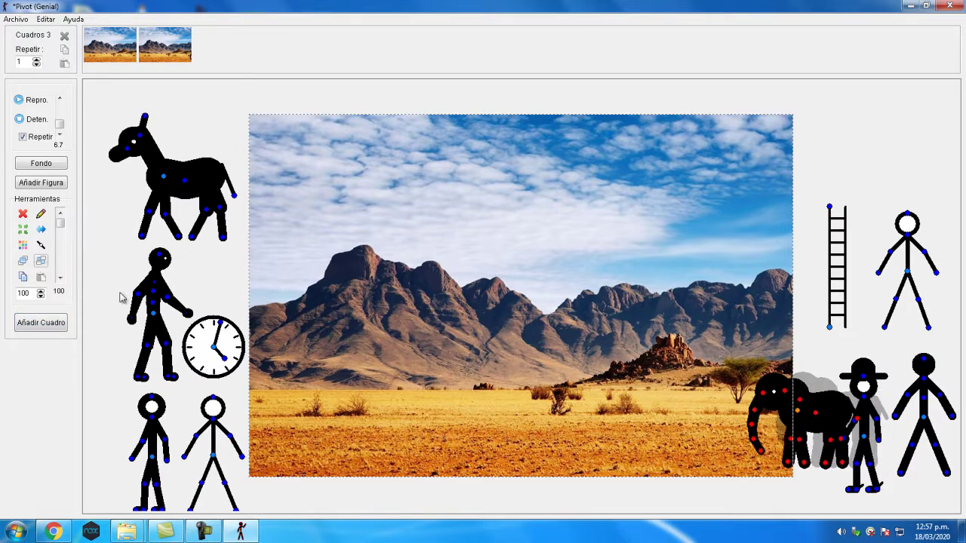
left_click(29, 326)
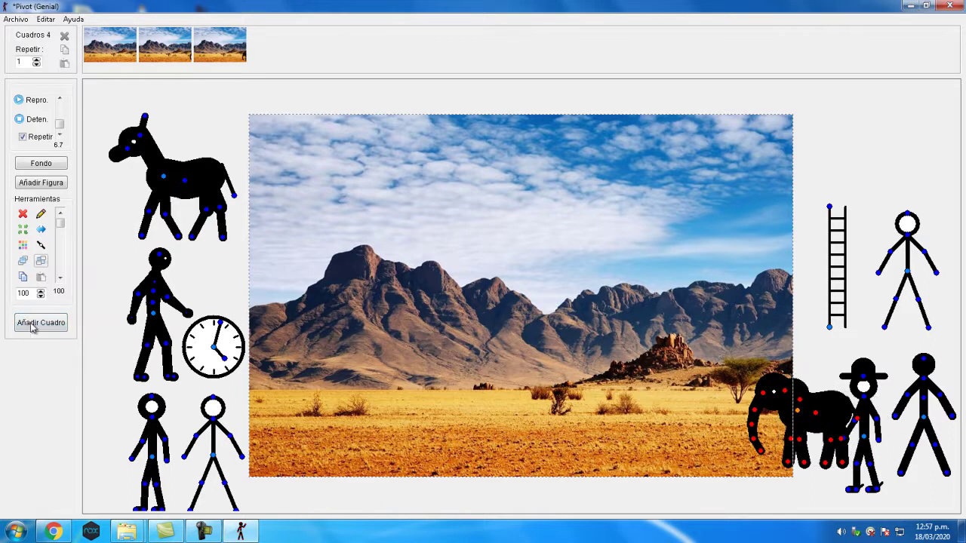
left_click_drag(798, 413, 715, 415)
left_click(34, 326)
left_click(49, 326)
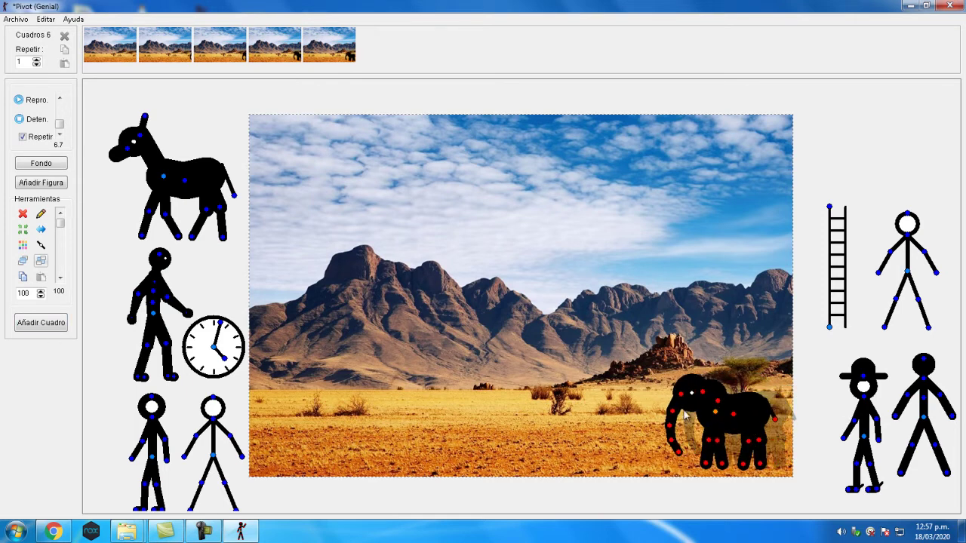
left_click(57, 325)
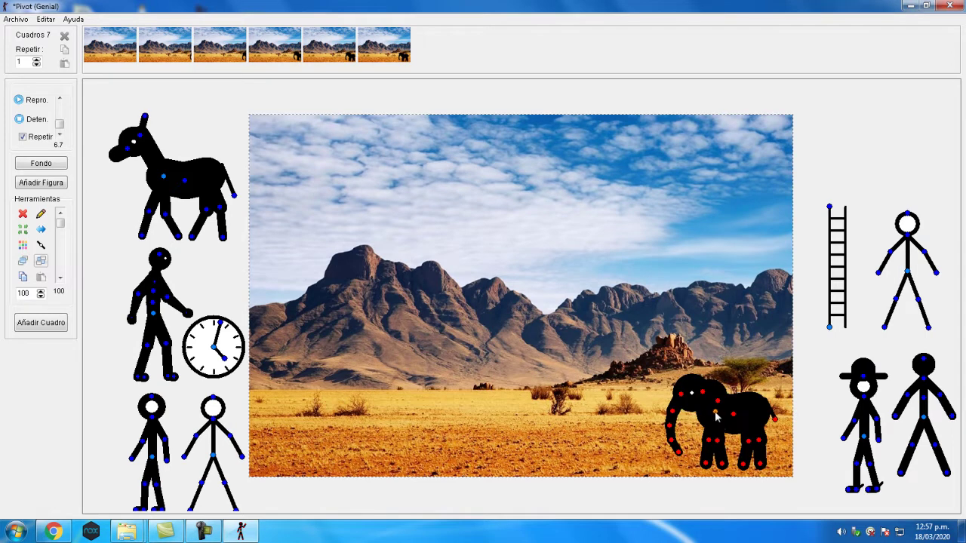
left_click_drag(715, 416, 693, 416)
left_click(59, 324)
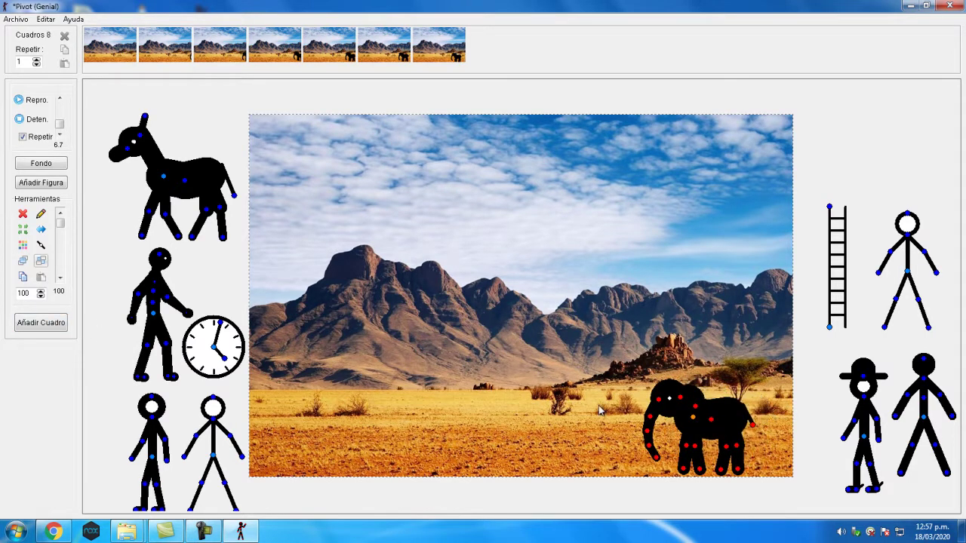
left_click_drag(692, 423, 656, 424)
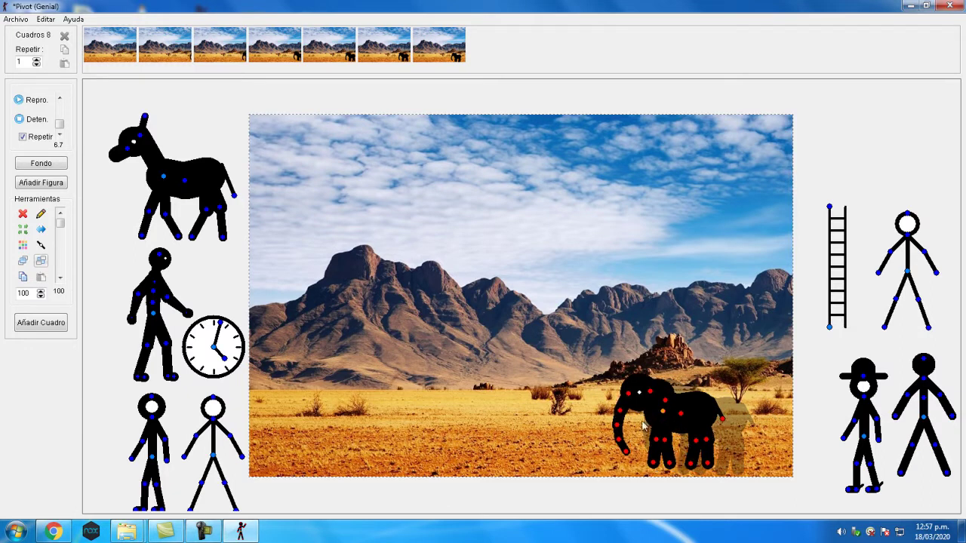
left_click(66, 326)
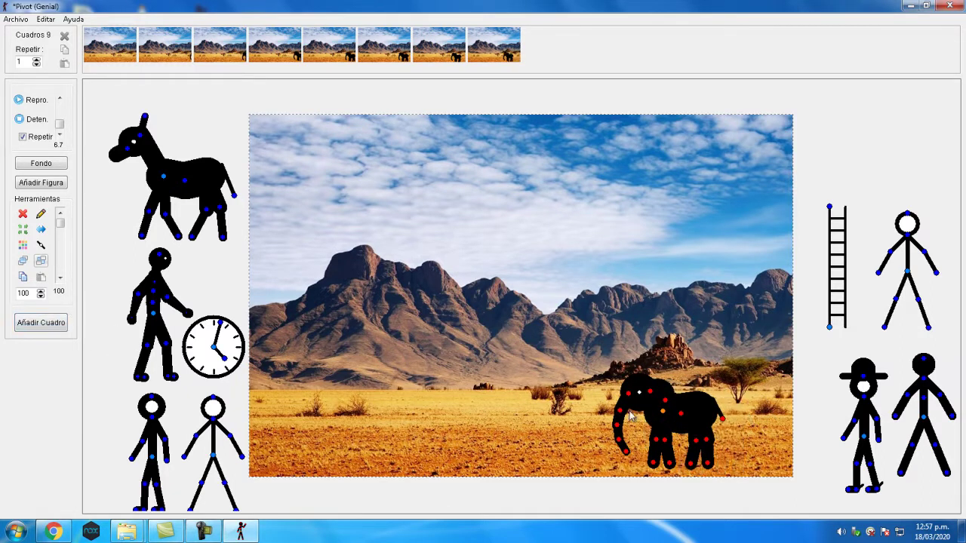
Animate the elephant raising its trunk segment by segment until the tip points upward, adding a frame for each pose through frame 14.
left_click_drag(621, 416, 602, 415)
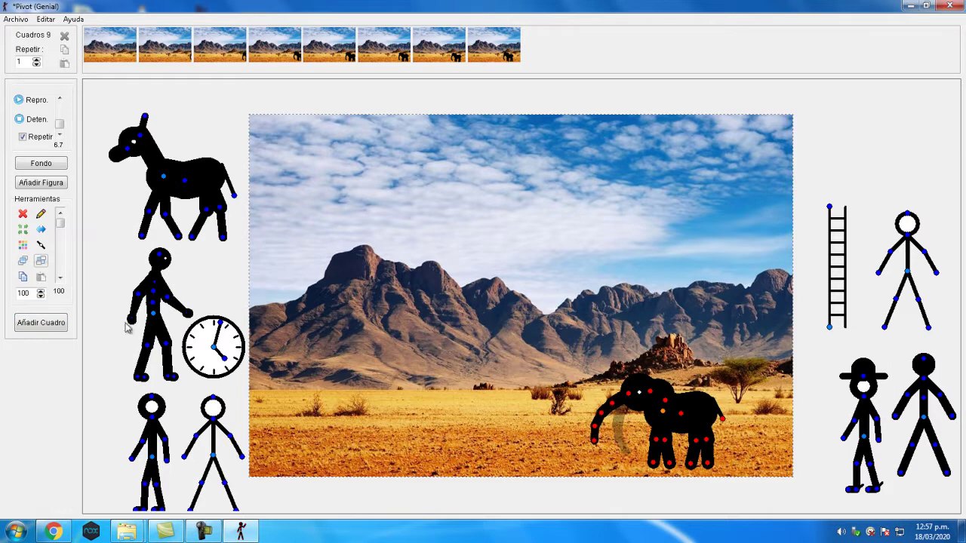
left_click(39, 325)
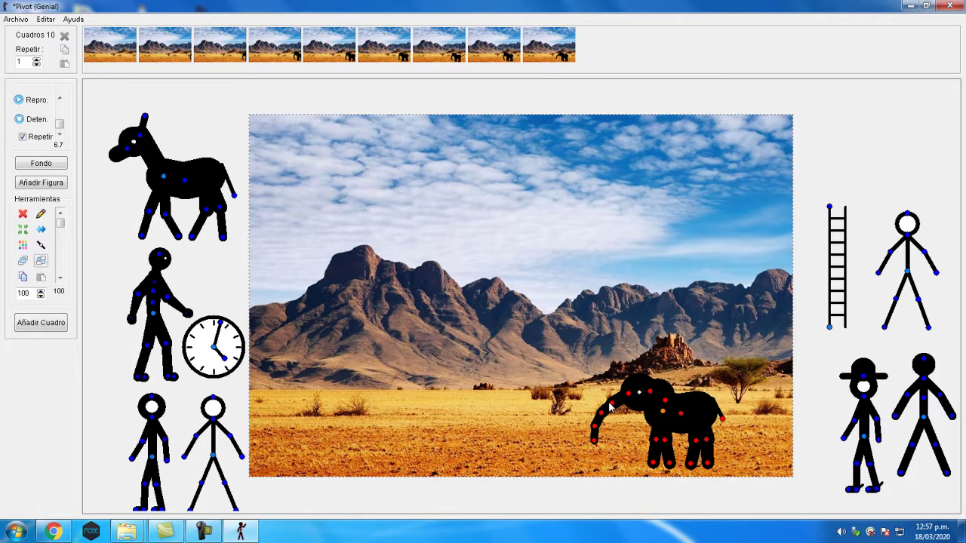
left_click_drag(613, 408, 597, 398)
left_click(40, 323)
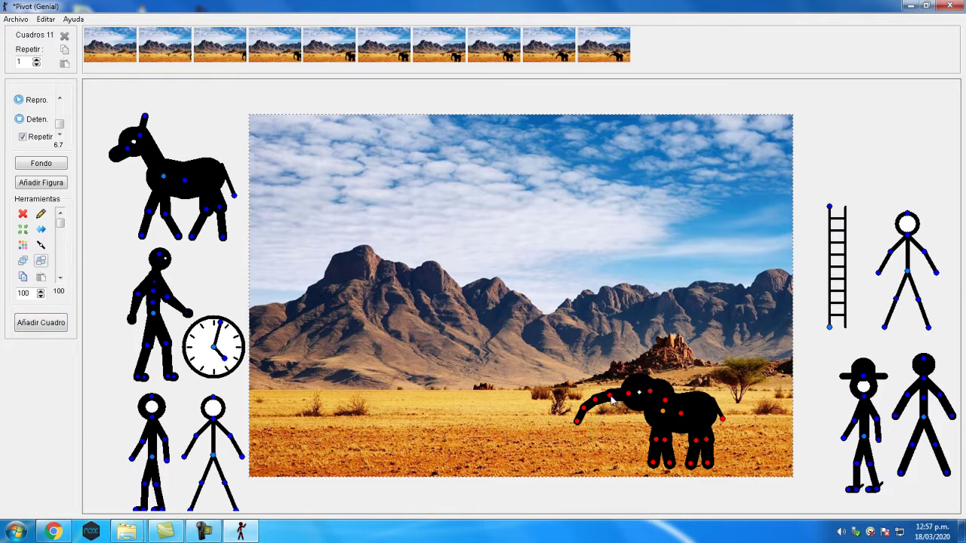
left_click_drag(611, 400, 613, 390)
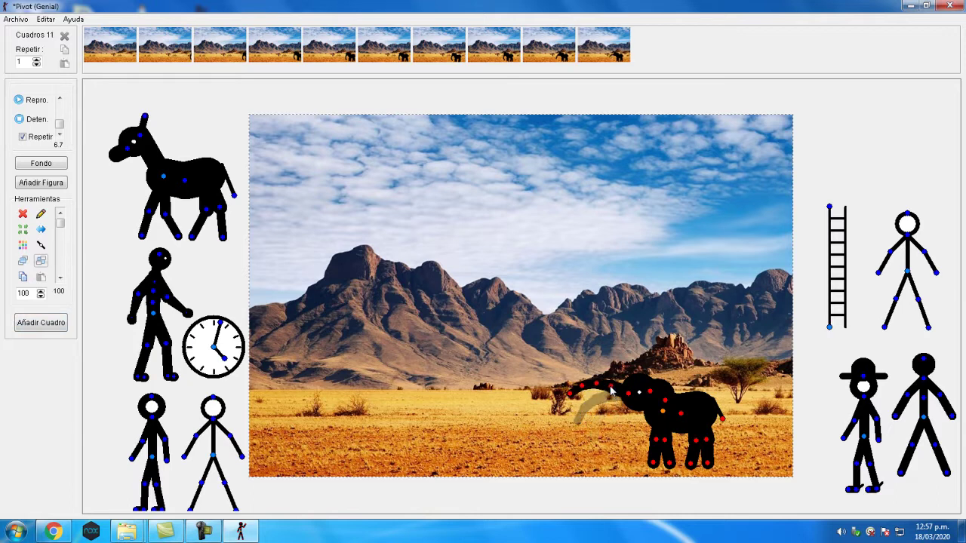
left_click(53, 323)
left_click_drag(595, 388, 598, 383)
left_click(34, 322)
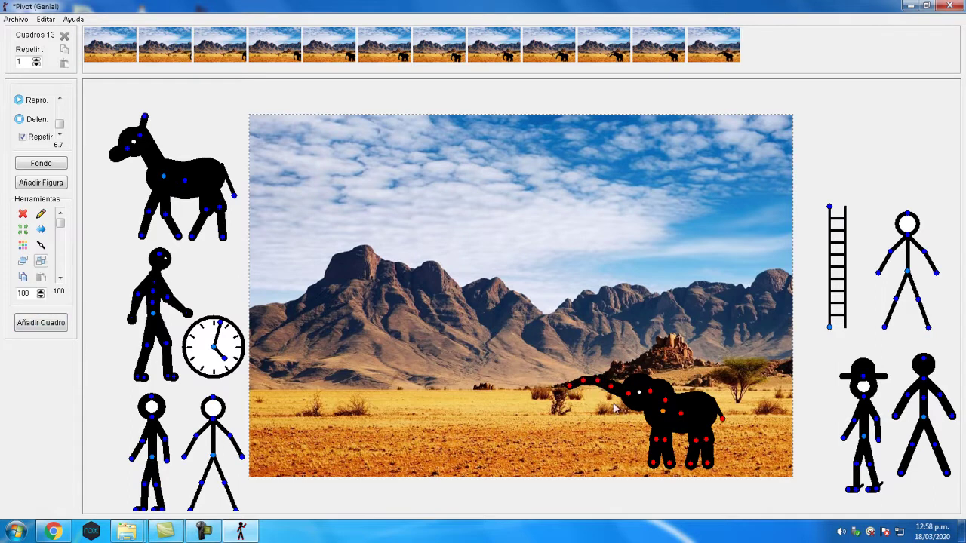
left_click_drag(587, 386, 577, 363)
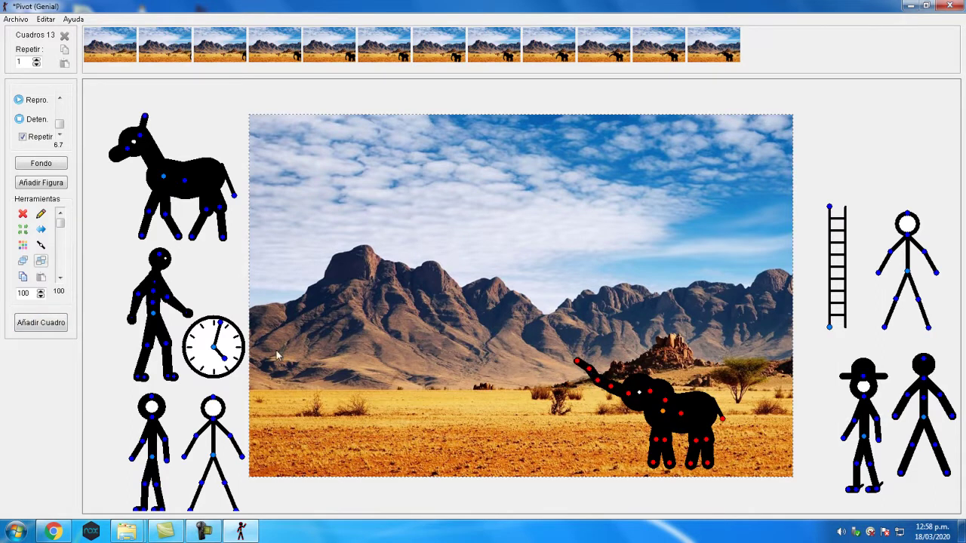
left_click(41, 322)
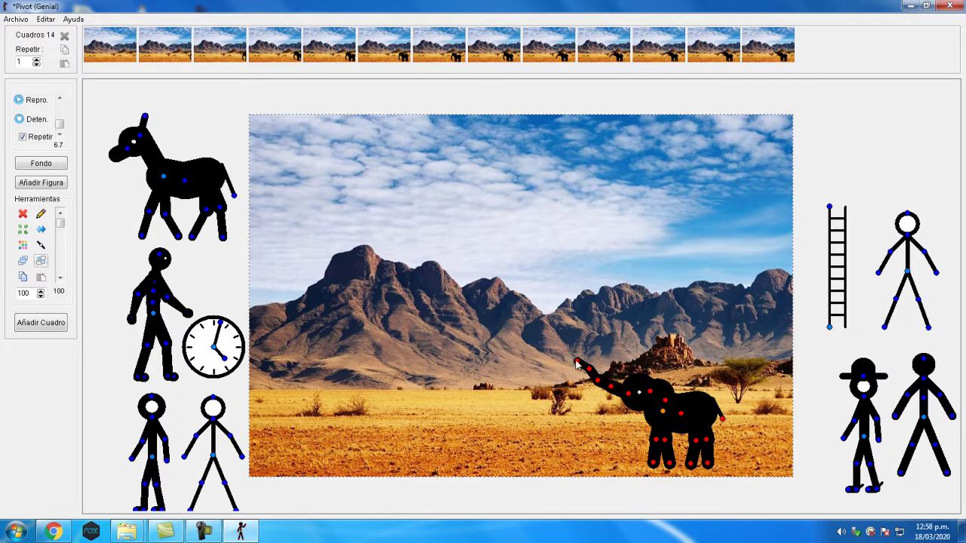
left_click_drag(577, 365, 587, 354)
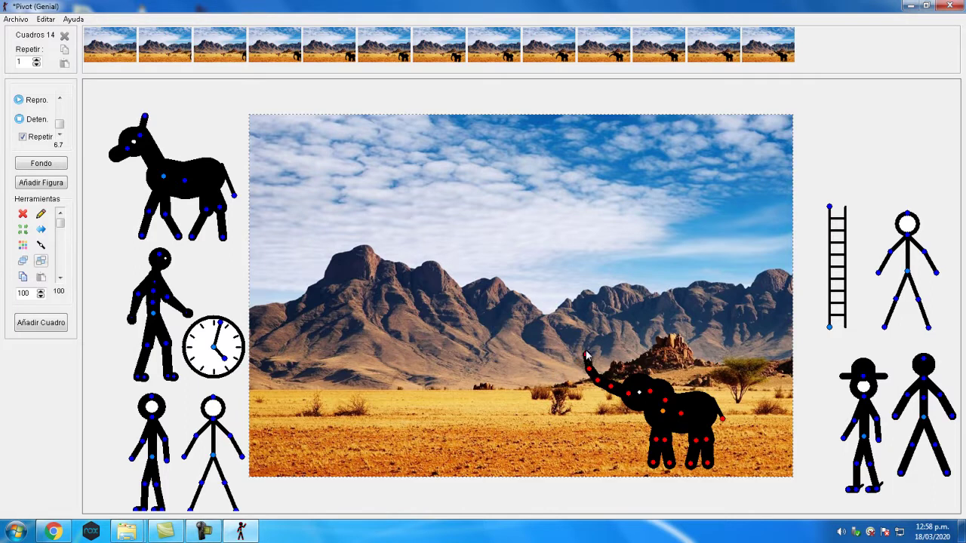
left_click(63, 322)
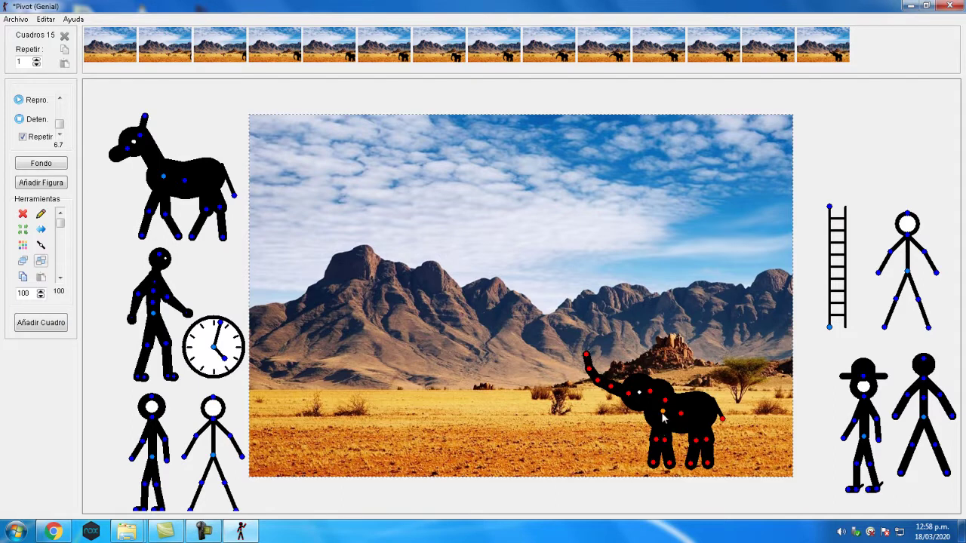
Move the elephant with its raised trunk further left in four small shifts, adding a frame after each one.
left_click_drag(661, 417, 641, 415)
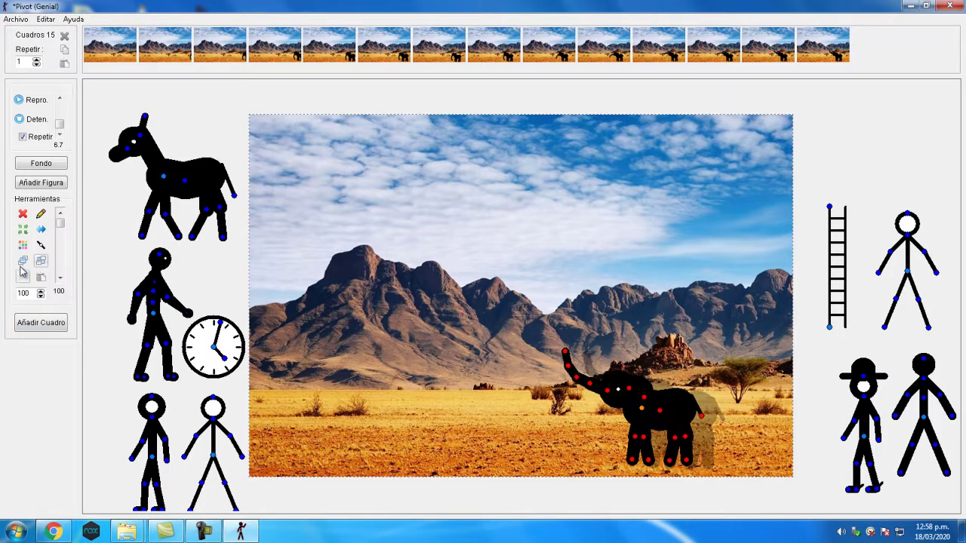
left_click(62, 322)
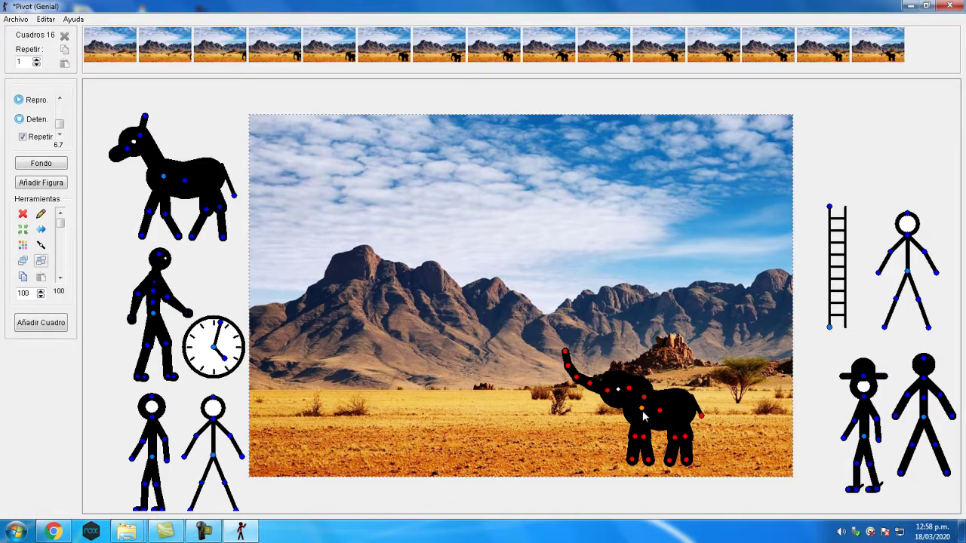
left_click_drag(641, 412, 621, 412)
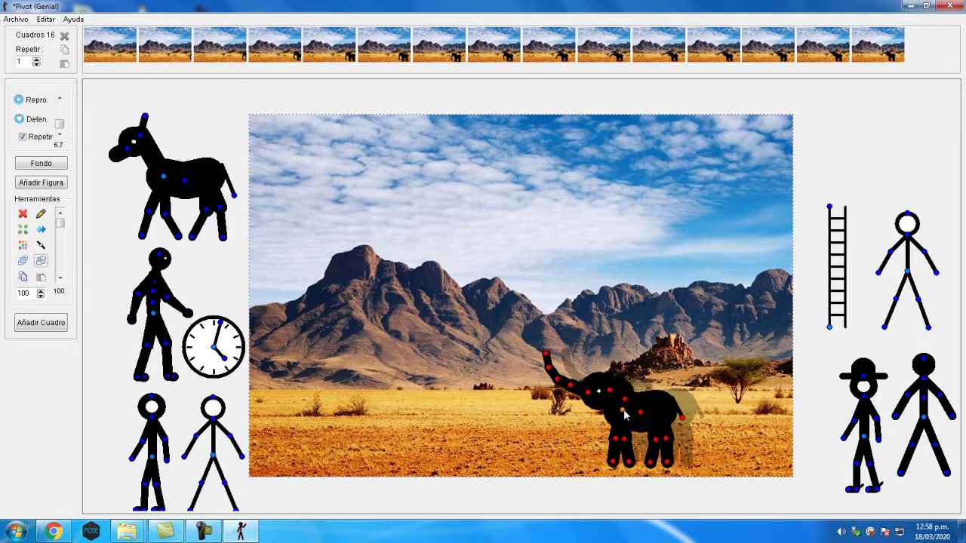
left_click(43, 321)
left_click_drag(617, 417, 598, 417)
left_click(36, 330)
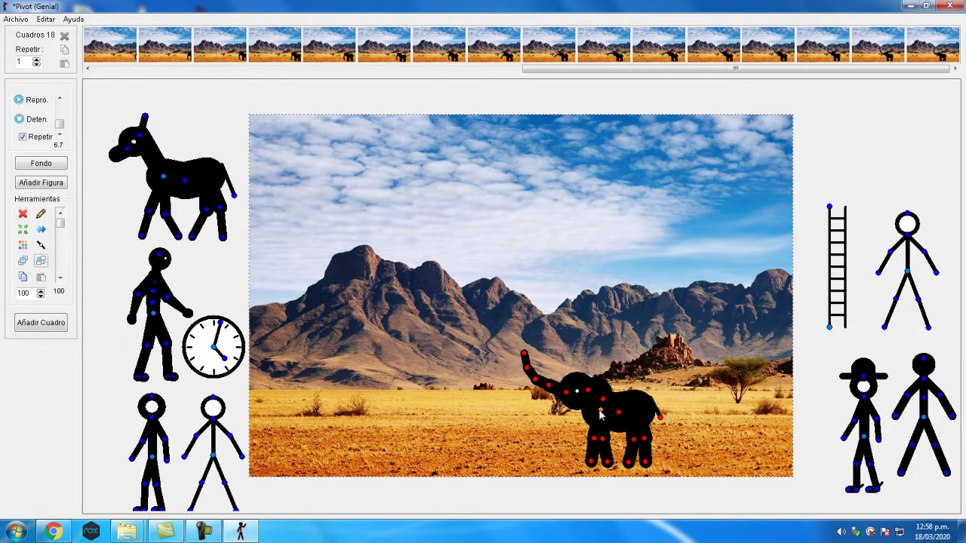
left_click_drag(601, 414, 582, 412)
left_click(40, 323)
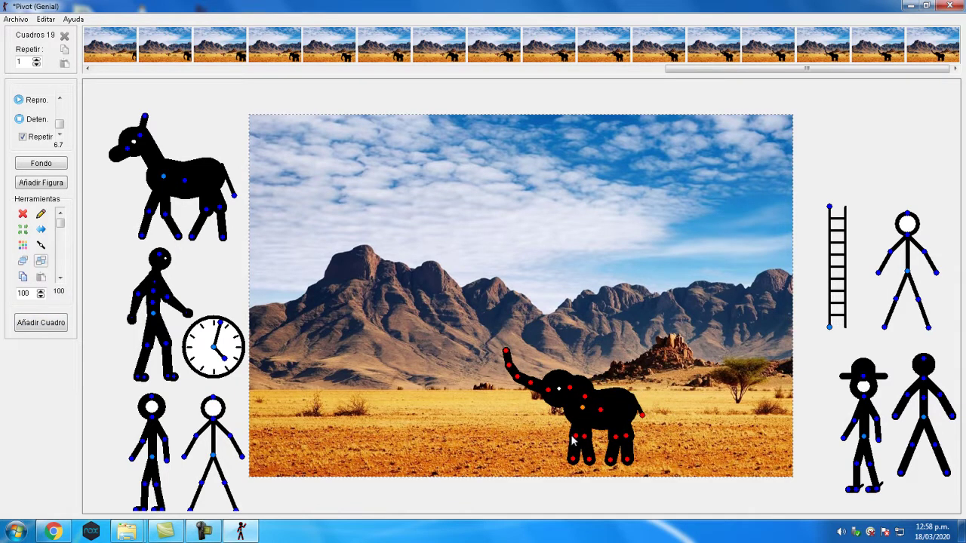
Swing the elephant's front leg forward and add a frame, then shift the whole elephant slightly left and add another frame.
left_click_drag(575, 438, 570, 441)
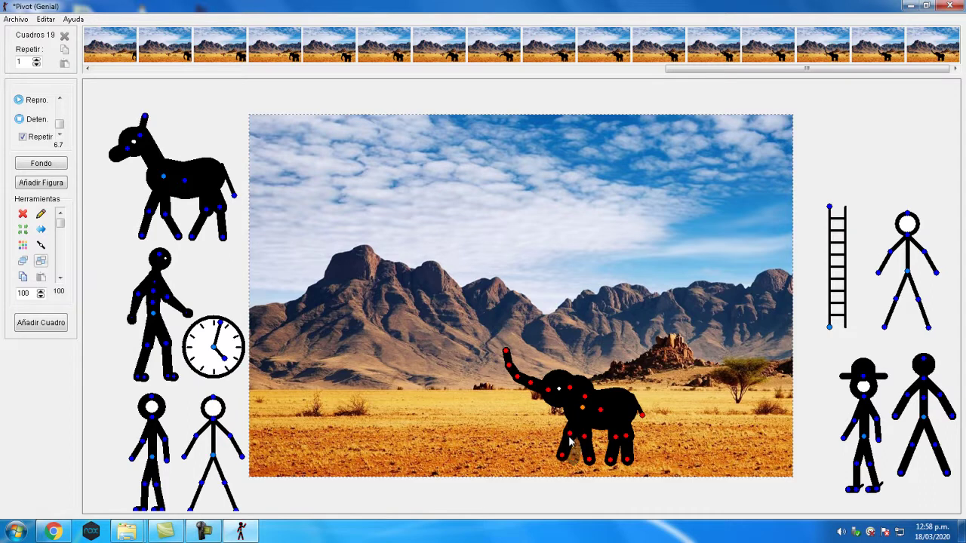
left_click(65, 326)
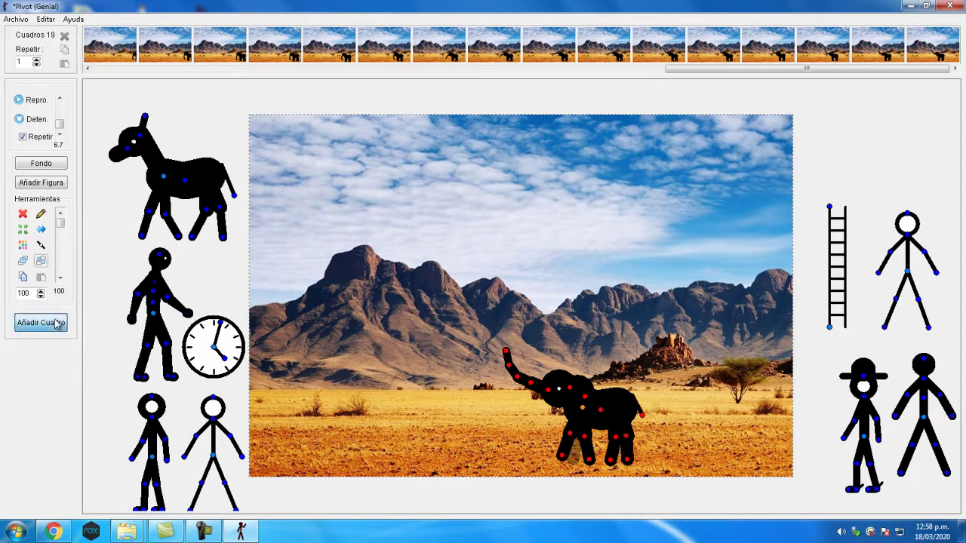
left_click_drag(580, 412, 560, 417)
left_click(43, 324)
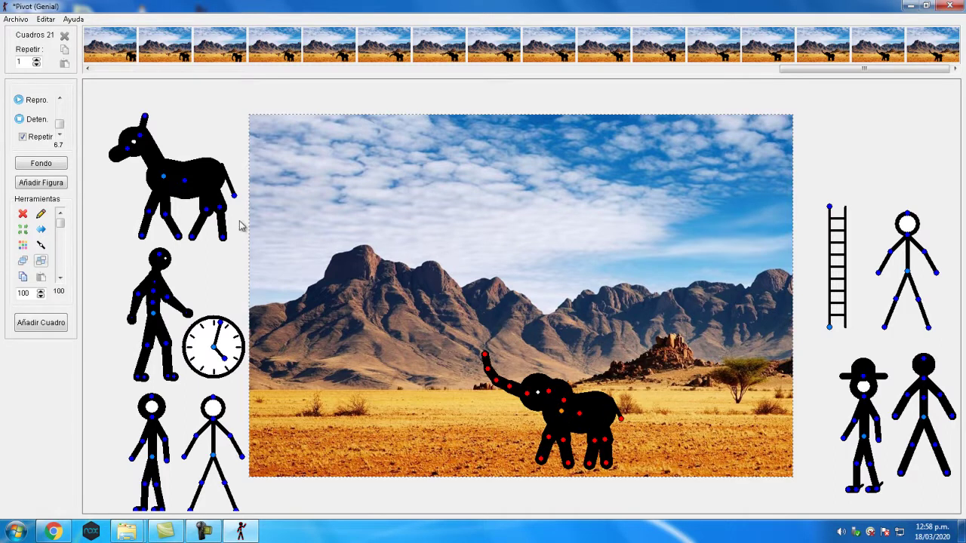
Flip the elephant to face right and walk it to the scene's right edge in small moves, adding a frame after each through frame 29.
left_click(42, 231)
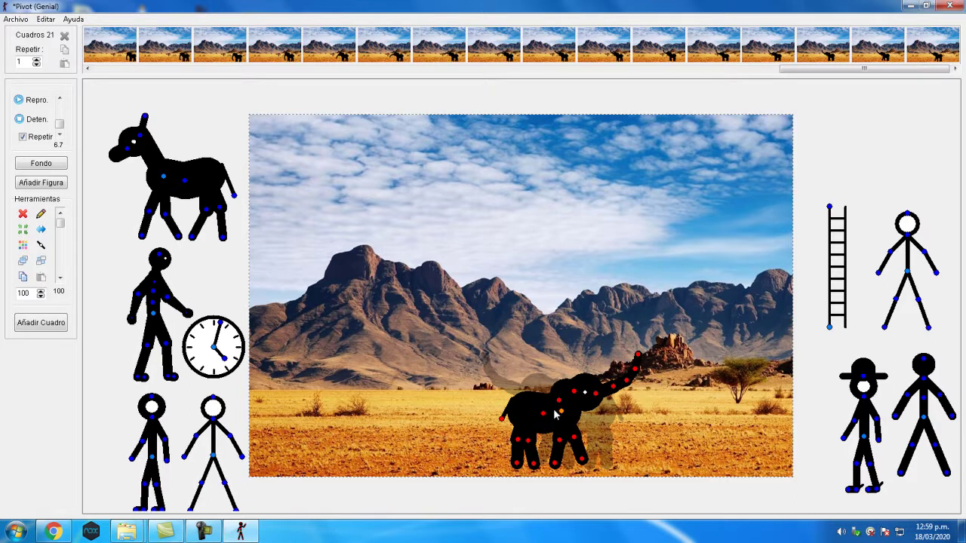
left_click(41, 322)
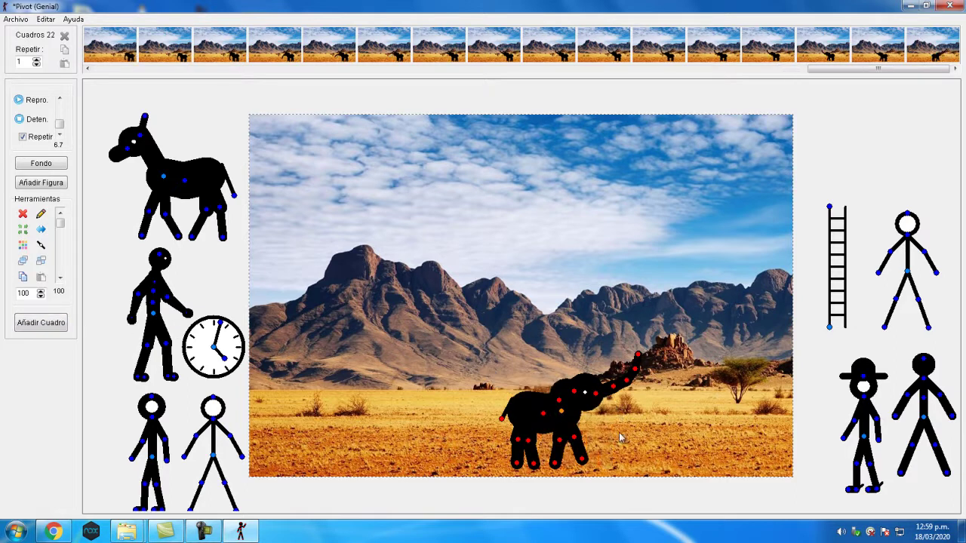
left_click_drag(562, 412, 588, 412)
left_click(69, 321)
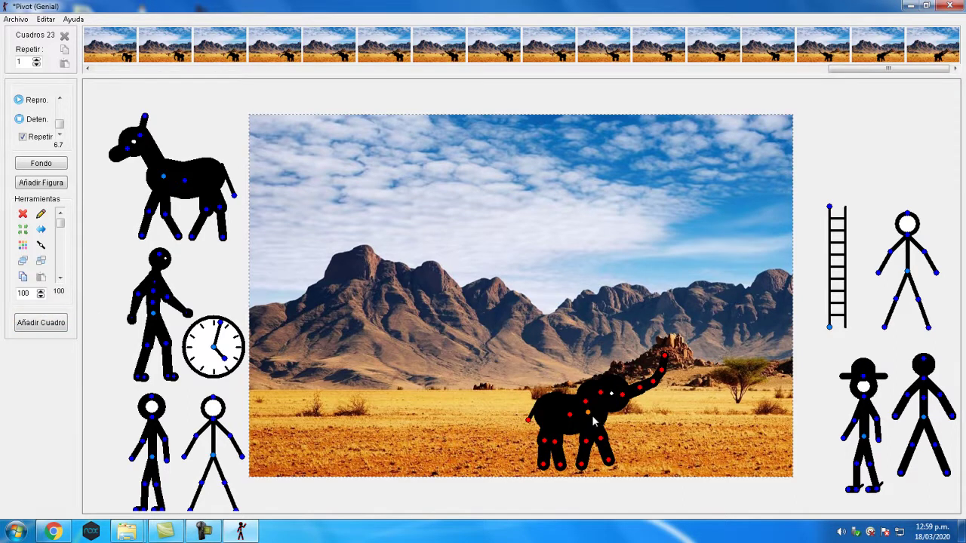
left_click_drag(588, 417, 604, 413)
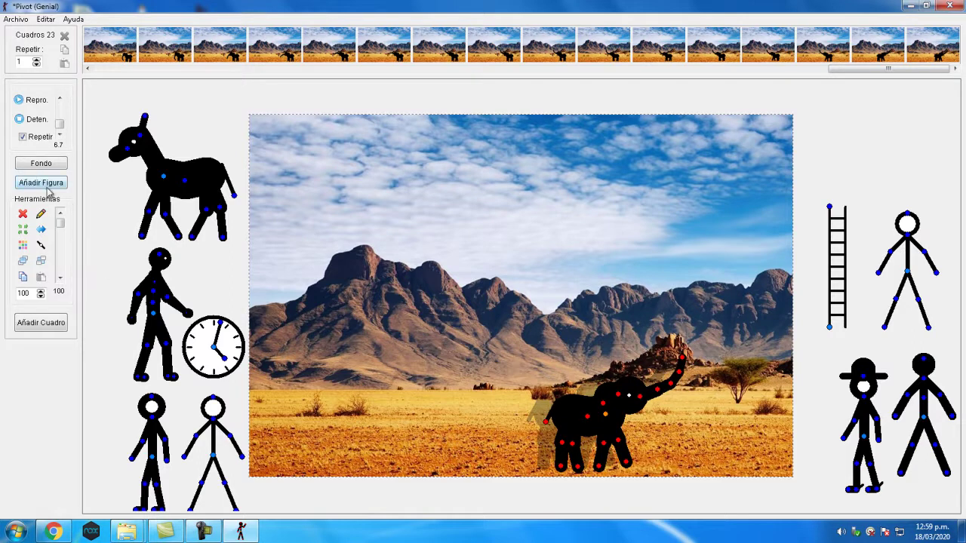
left_click(53, 324)
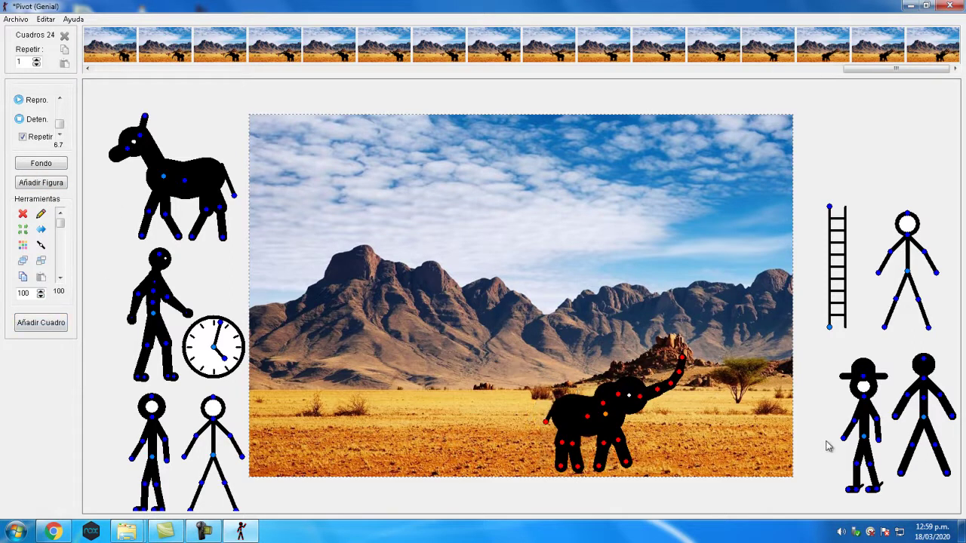
left_click_drag(606, 420, 636, 414)
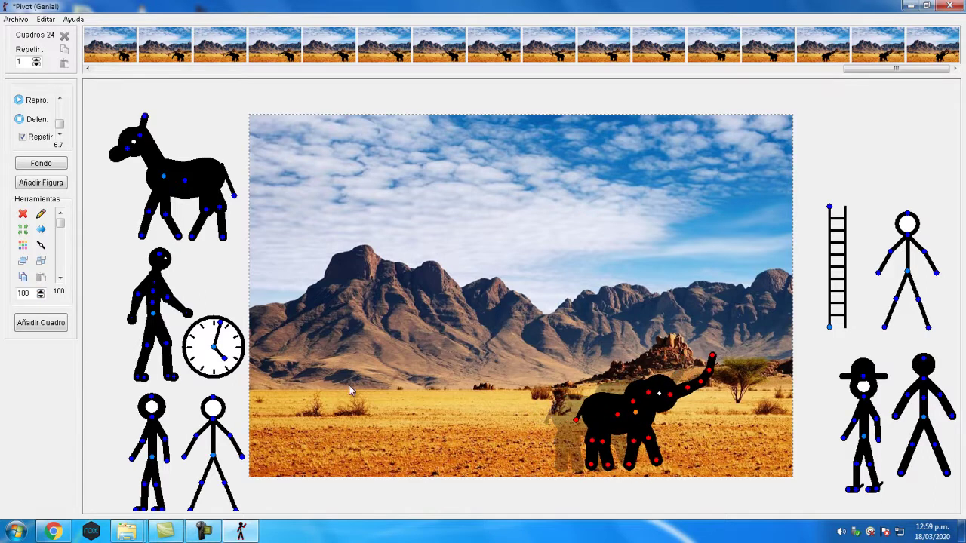
left_click(63, 322)
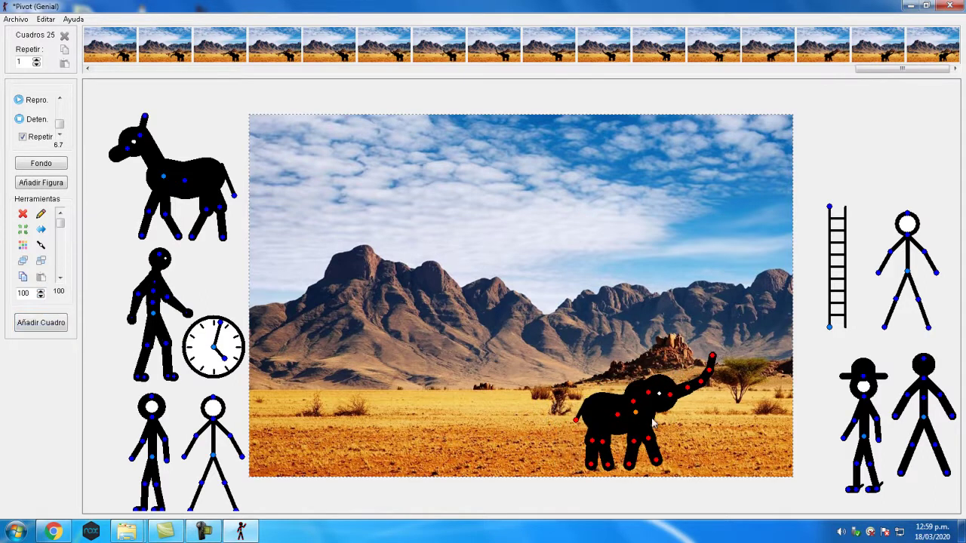
left_click_drag(636, 415, 654, 417)
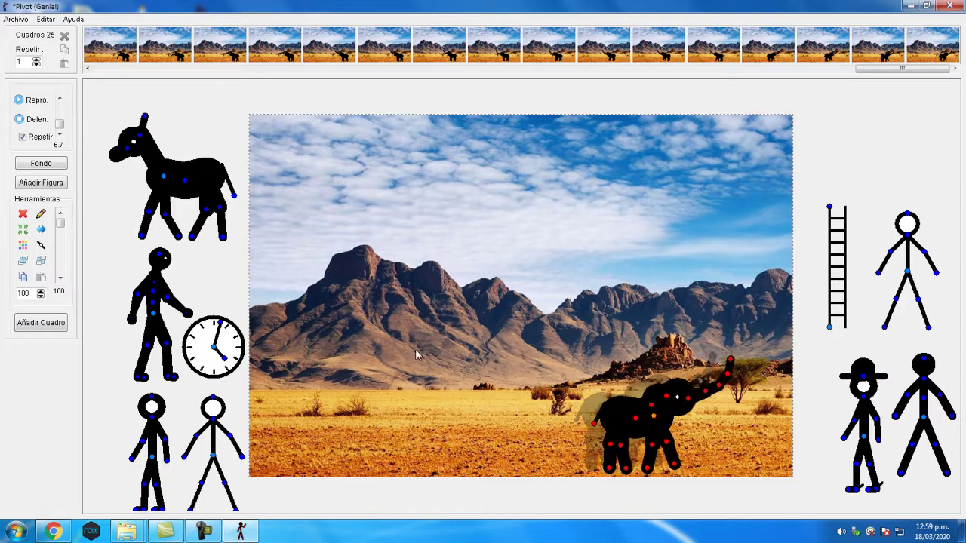
left_click(64, 323)
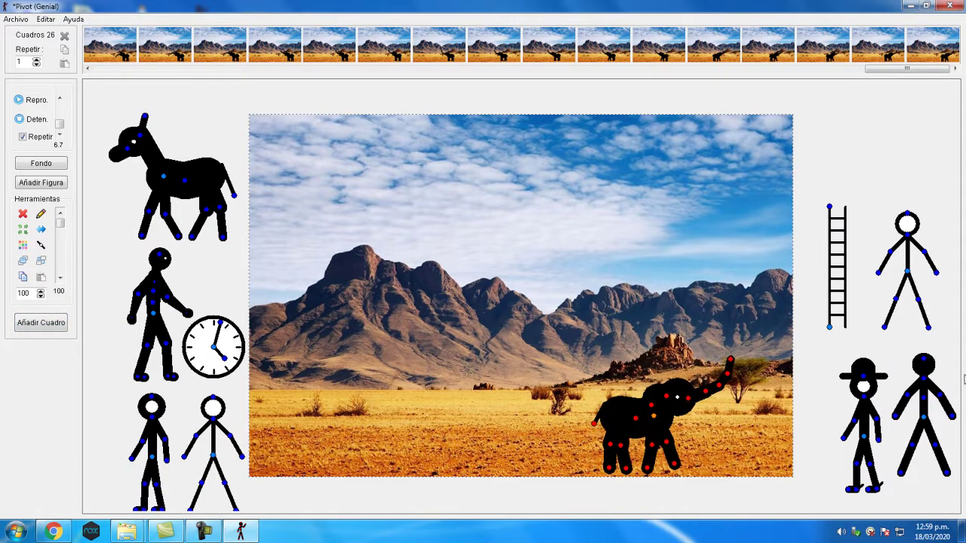
left_click_drag(655, 424, 682, 421)
left_click(50, 321)
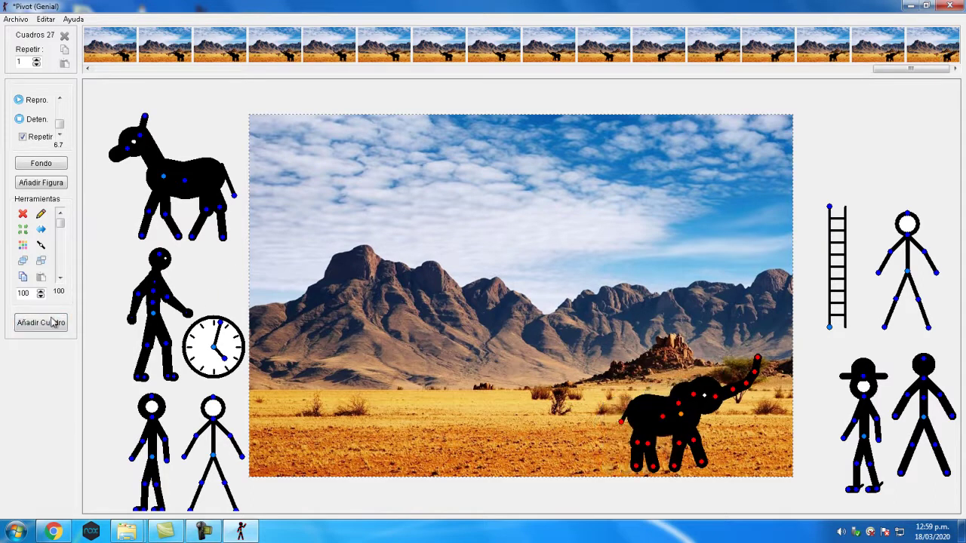
left_click_drag(682, 419, 700, 420)
left_click(50, 322)
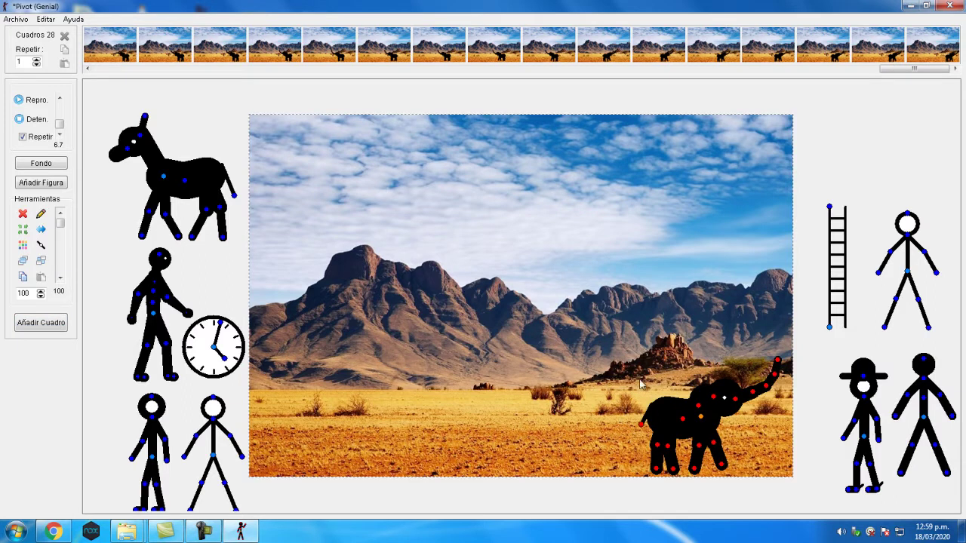
left_click_drag(705, 417, 714, 418)
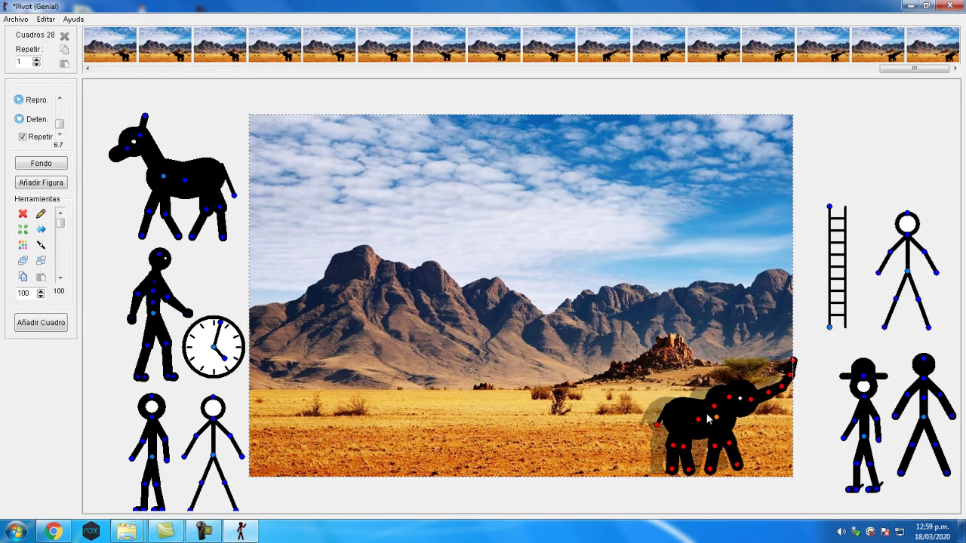
left_click(20, 322)
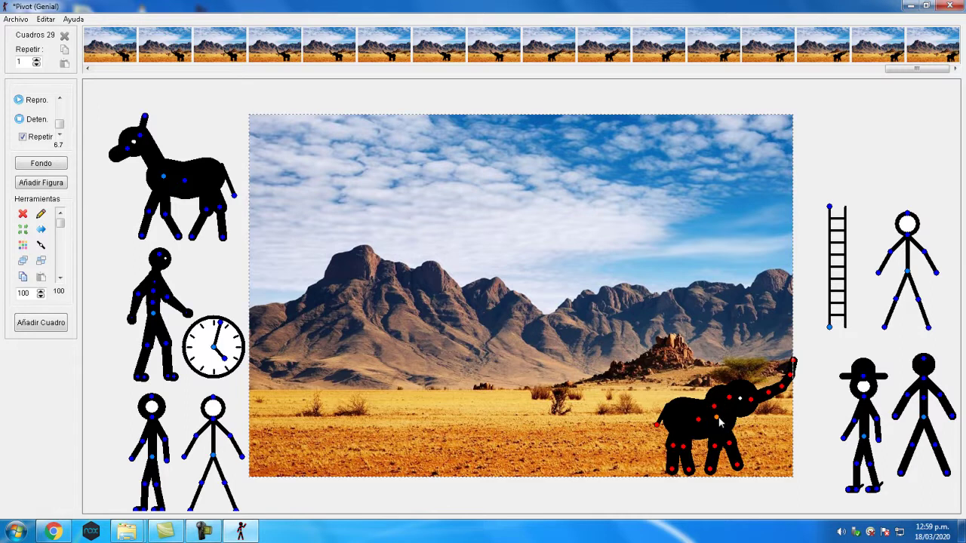
Walk the elephant out past the scene's right edge and park it above the ladder, adding a frame after each move through frame 35.
left_click_drag(716, 423, 734, 425)
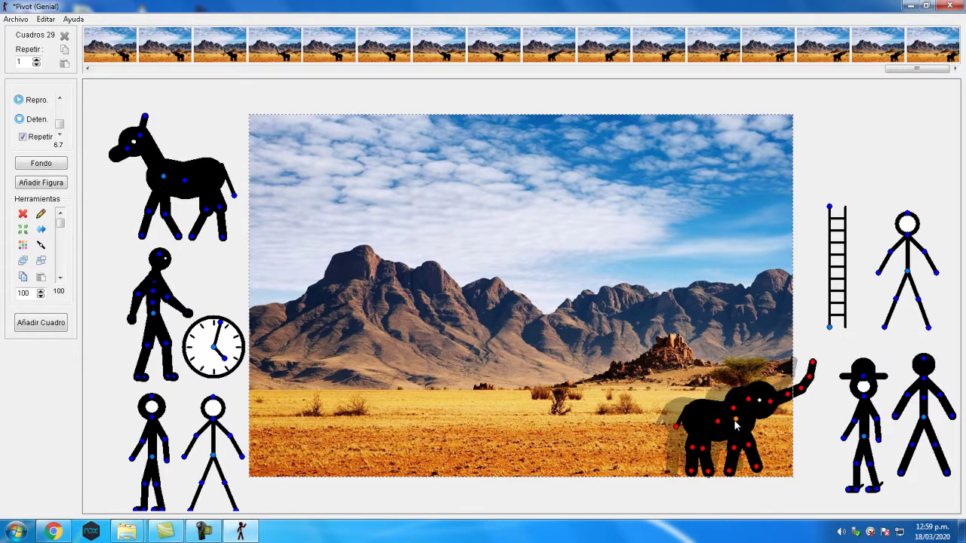
left_click(47, 323)
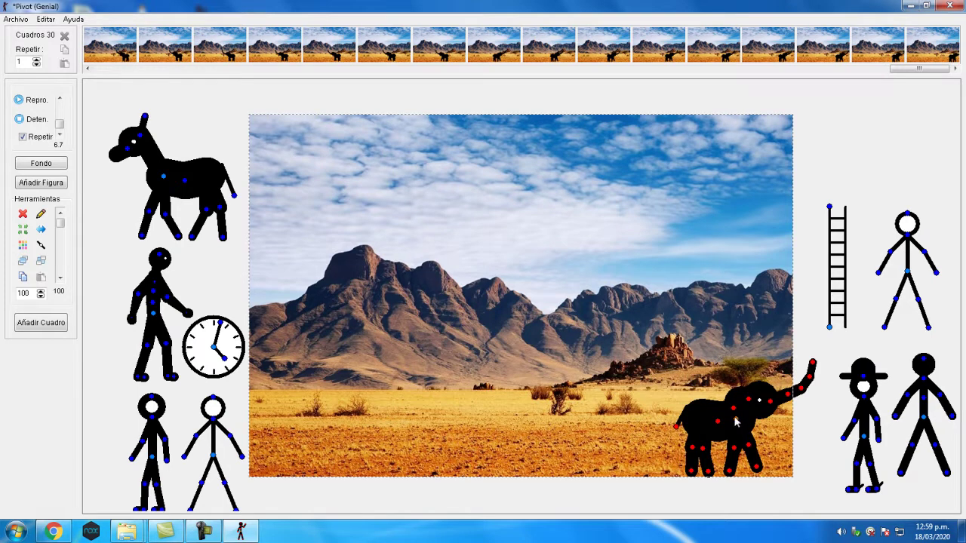
left_click_drag(735, 422, 764, 414)
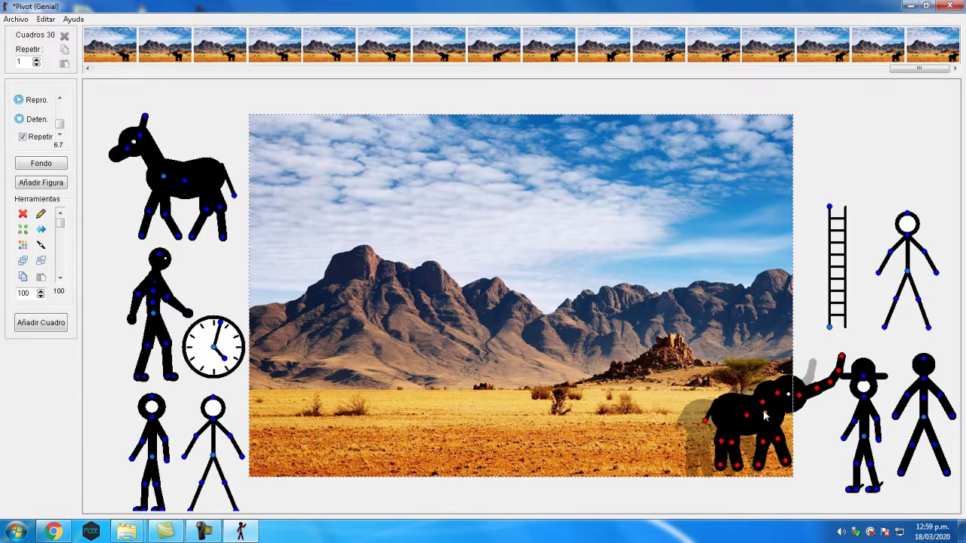
left_click(38, 324)
left_click_drag(767, 416, 796, 411)
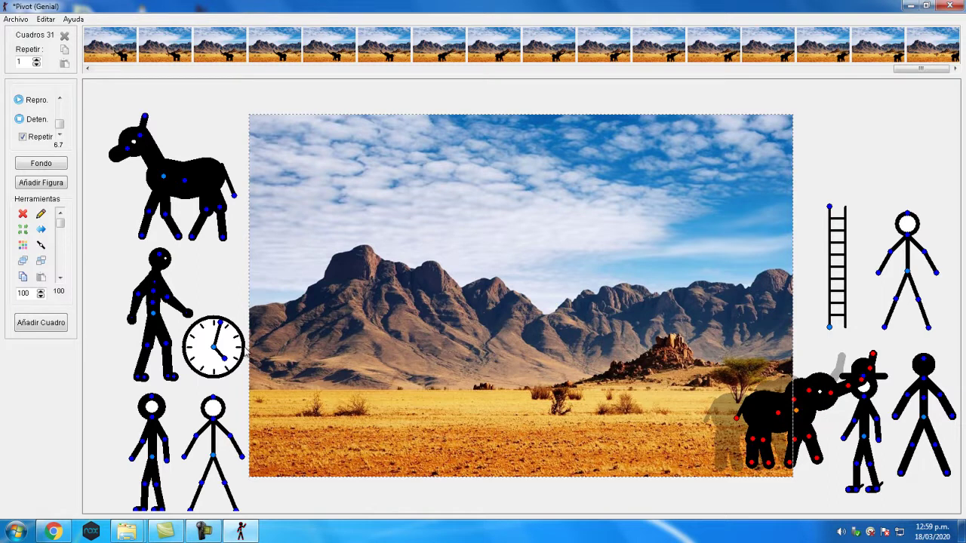
left_click(24, 327)
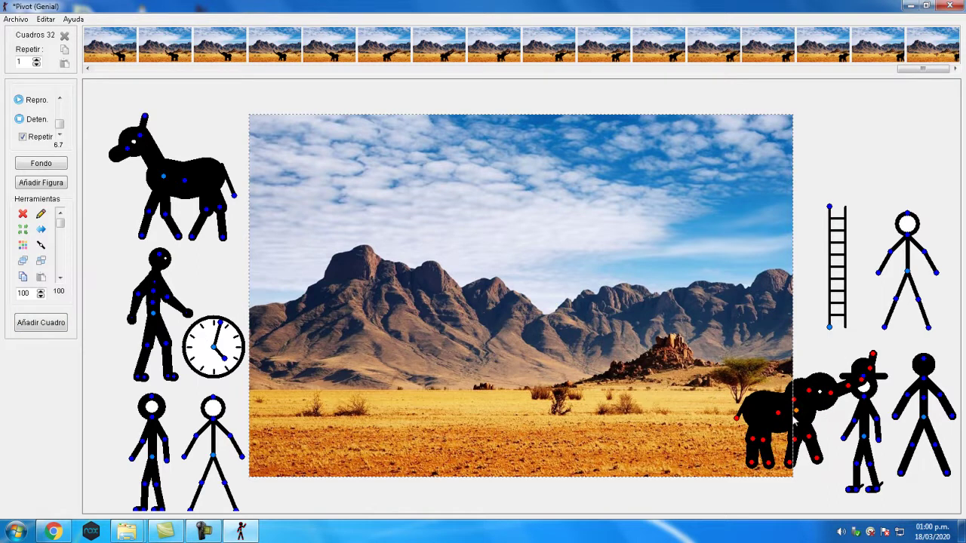
left_click_drag(796, 411, 815, 413)
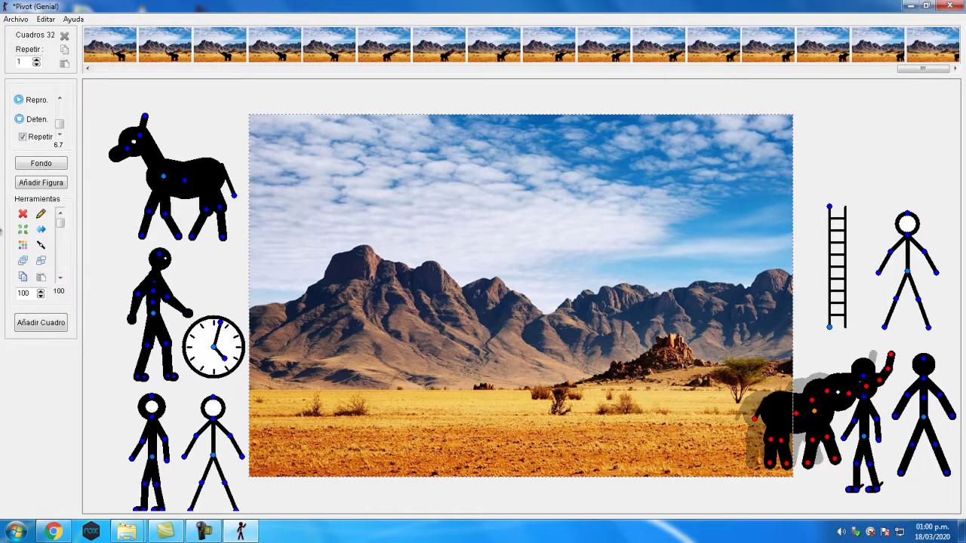
left_click(64, 326)
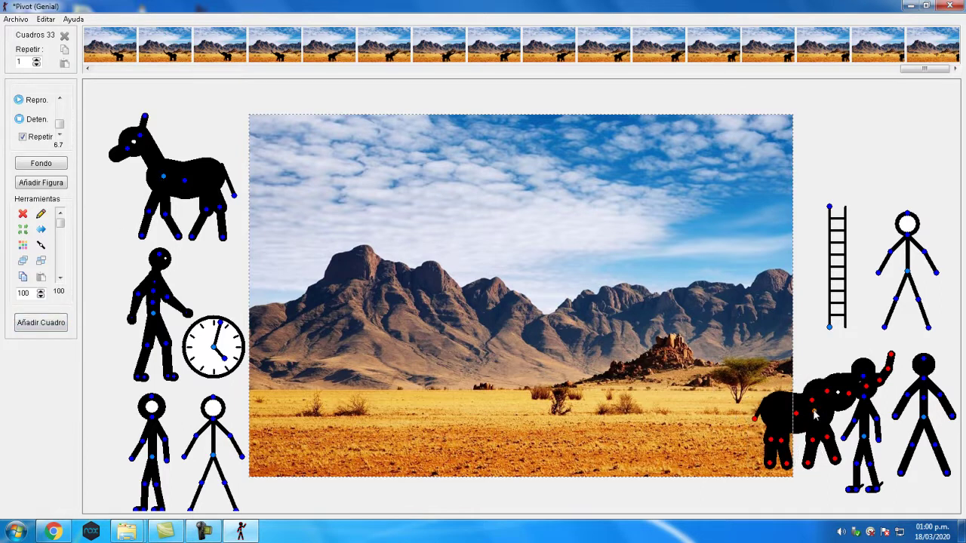
left_click_drag(814, 414, 834, 414)
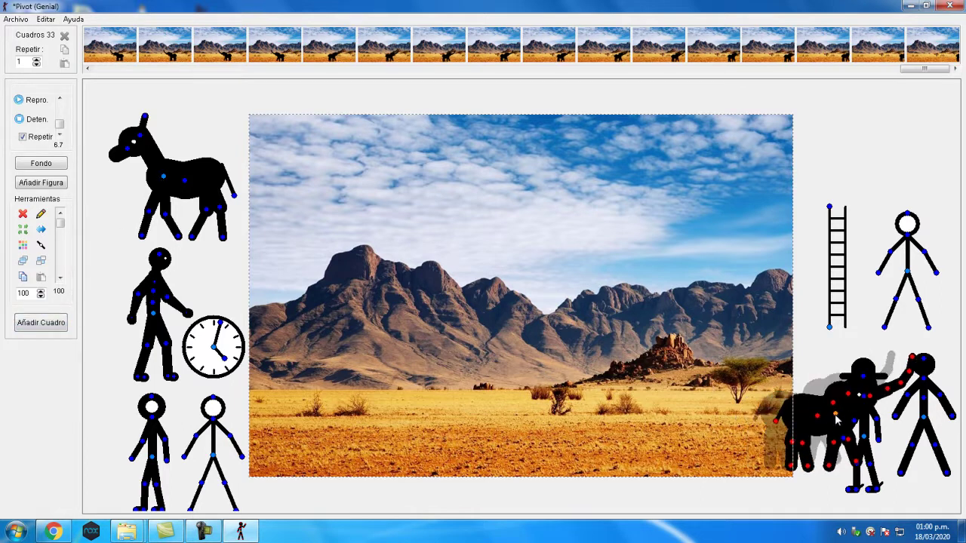
left_click(47, 329)
left_click_drag(838, 419, 898, 132)
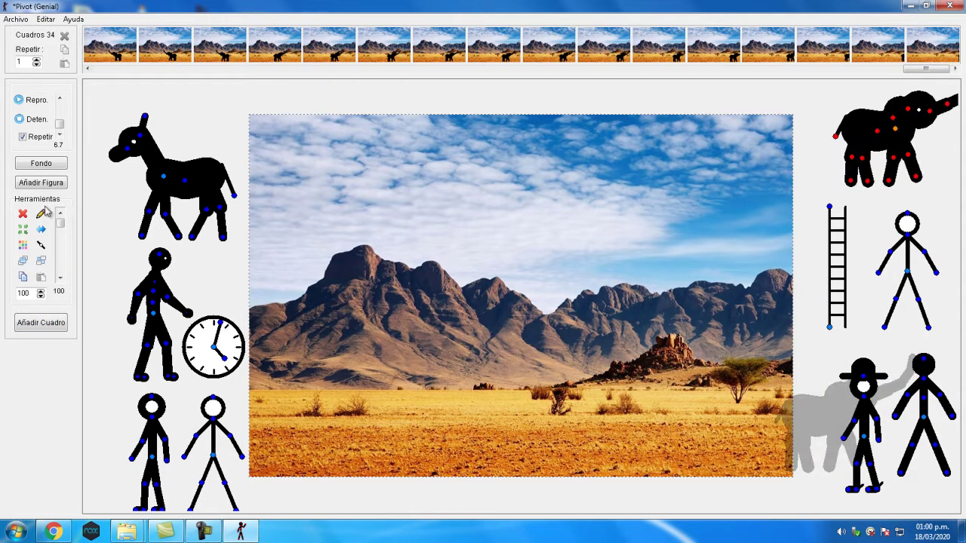
left_click(35, 324)
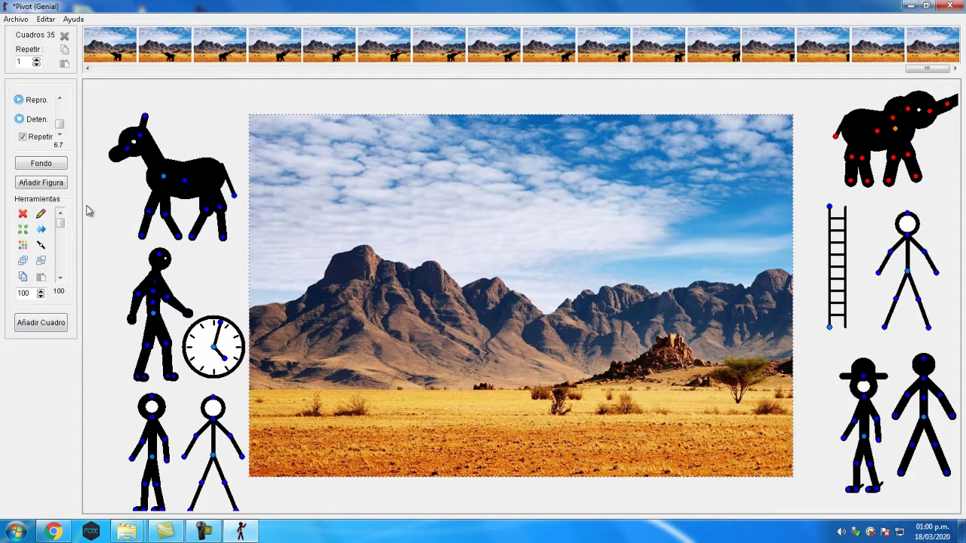
Play the animation from the start to review it, and stop the playback.
left_click(18, 100)
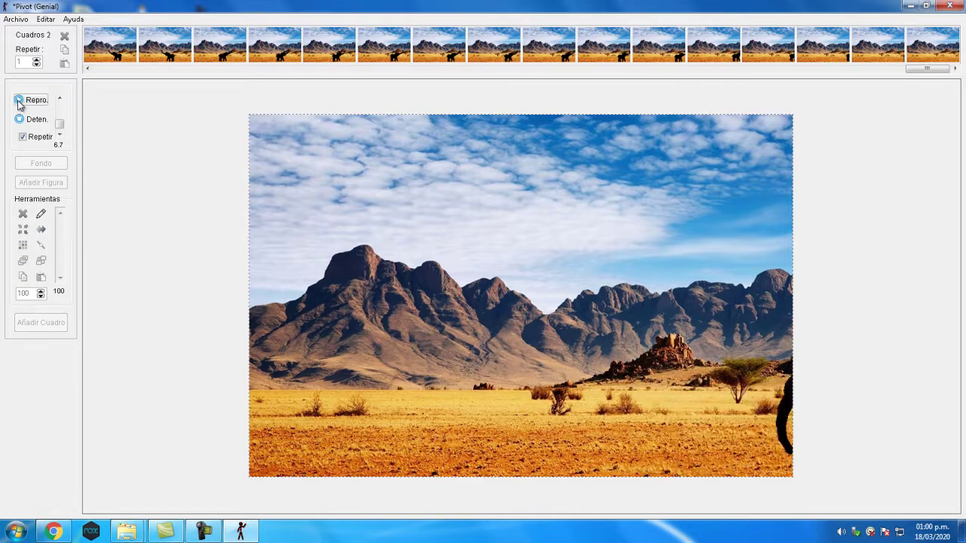
left_click(19, 118)
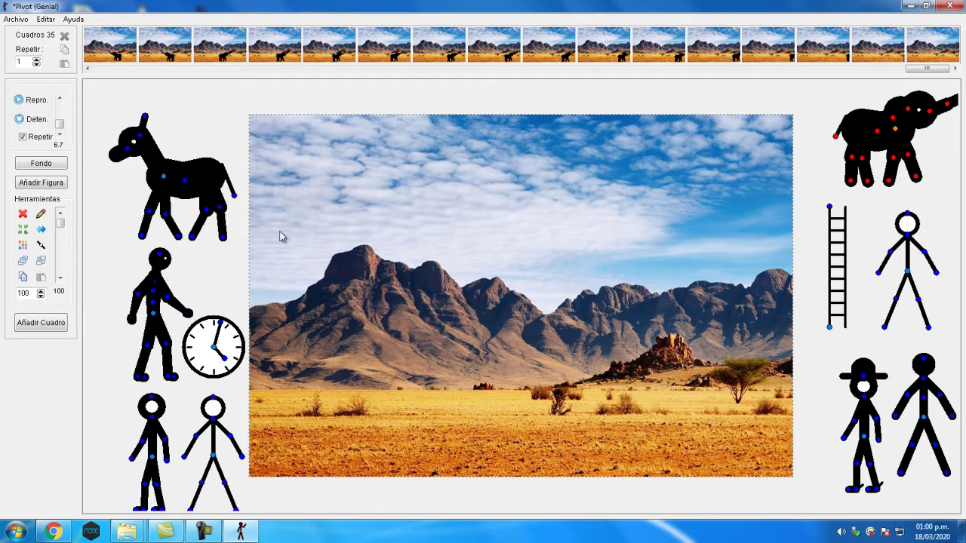
Export the animation to the Escritorio folder as a Gif (*.gif) file named with the author's full name, capitalized and accented.
left_click(16, 20)
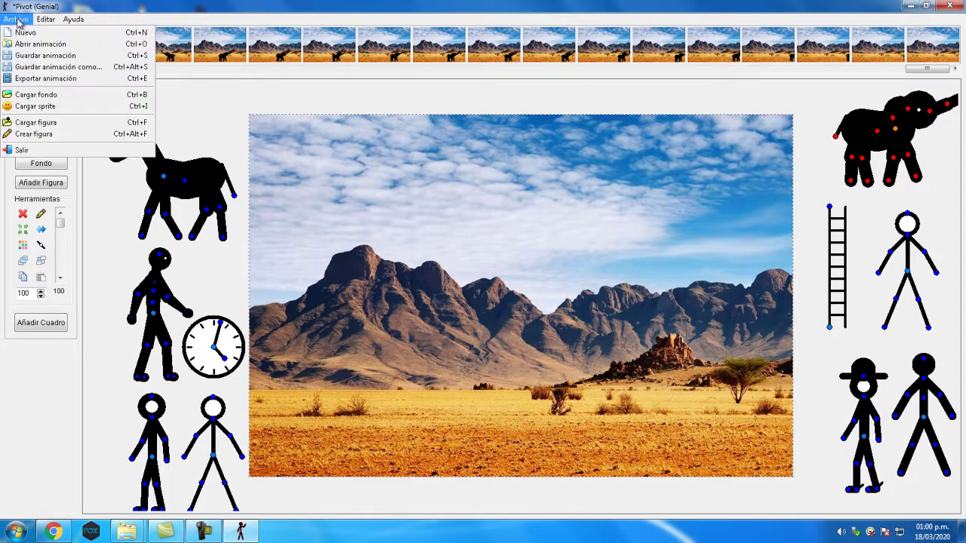
left_click(42, 79)
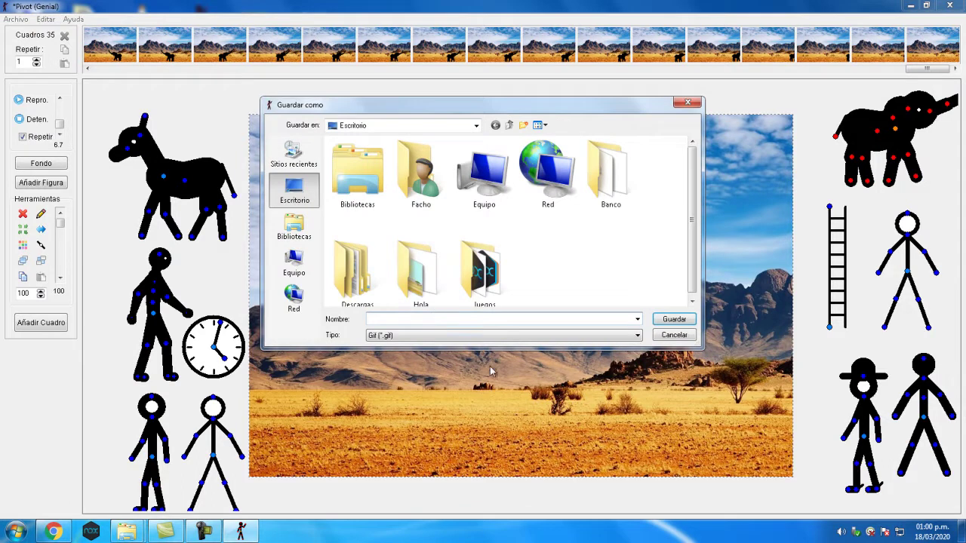
left_click(495, 338)
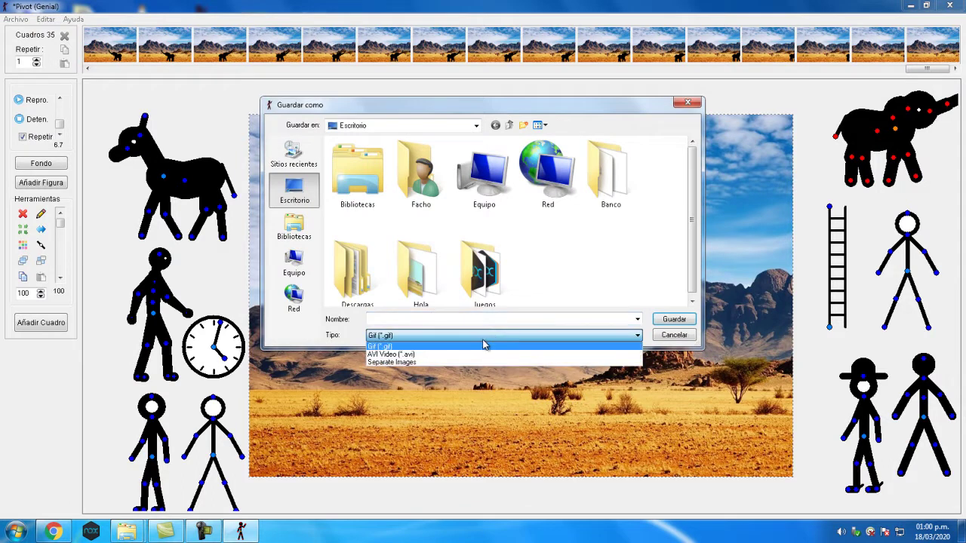
left_click(461, 350)
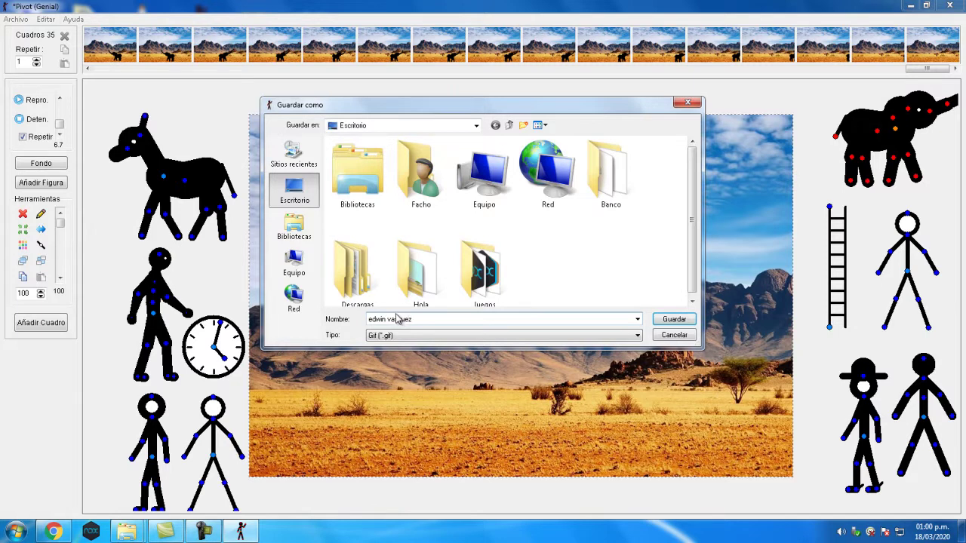
type("E")
key("Delete")
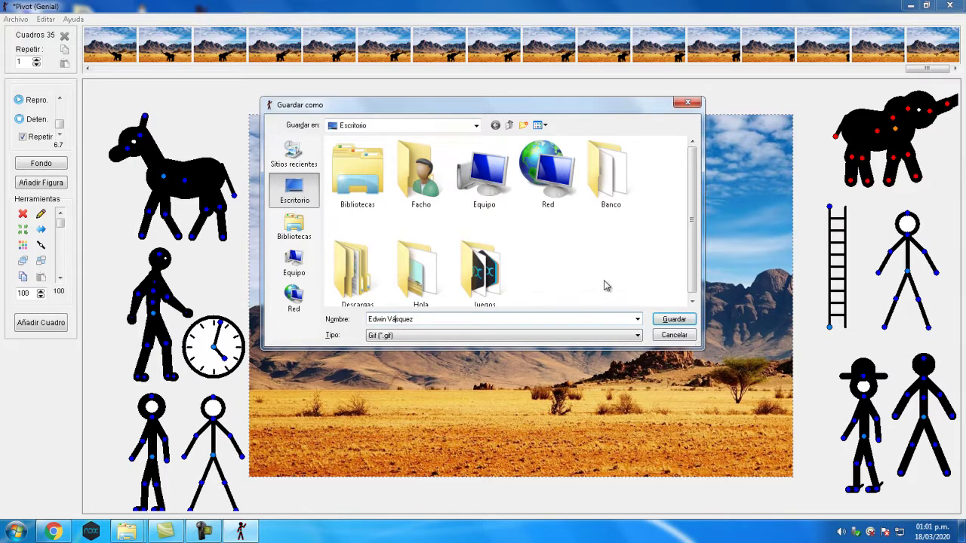
left_click(688, 322)
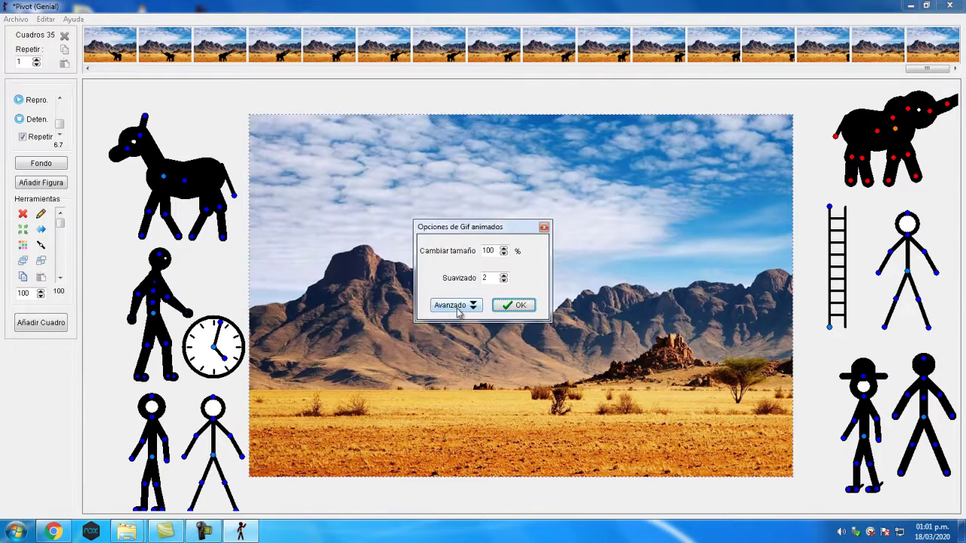
Check the advanced GIF options and accept the export with 100 % size and smoothing 2.
left_click(456, 305)
left_click(456, 305)
left_click(519, 306)
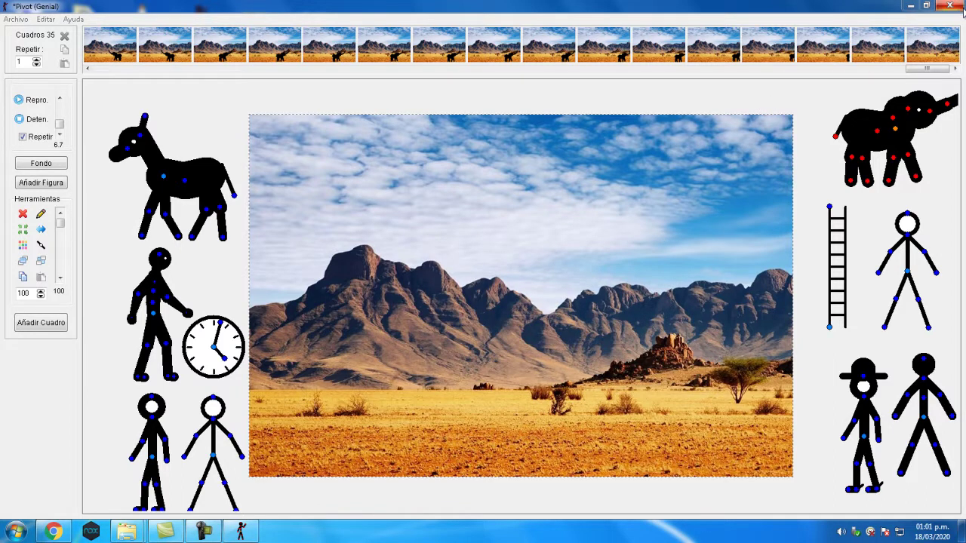
Close Pivot Animator without saving the current project and place the TRABAJO-02.PIV file beside Fondo-08.jpg on the desktop.
left_click(960, 9)
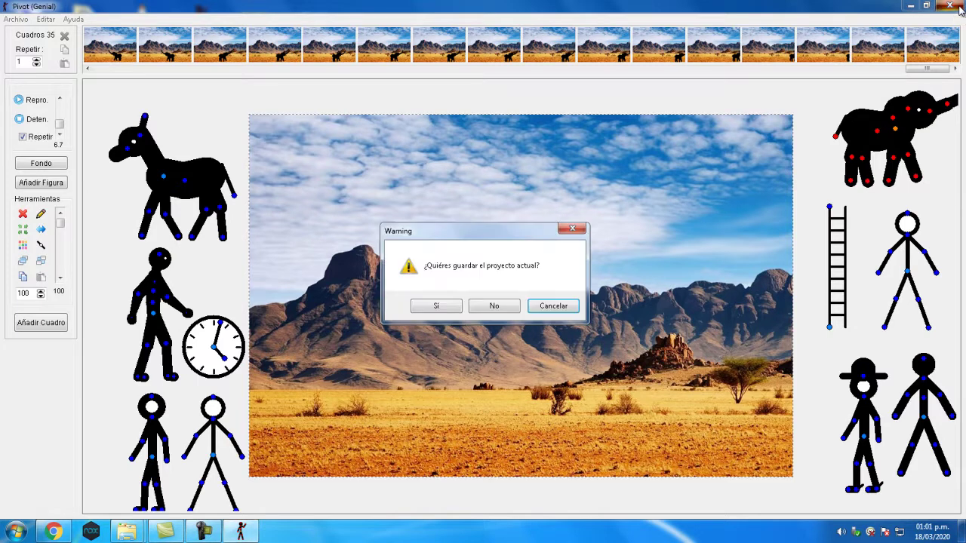
left_click(493, 308)
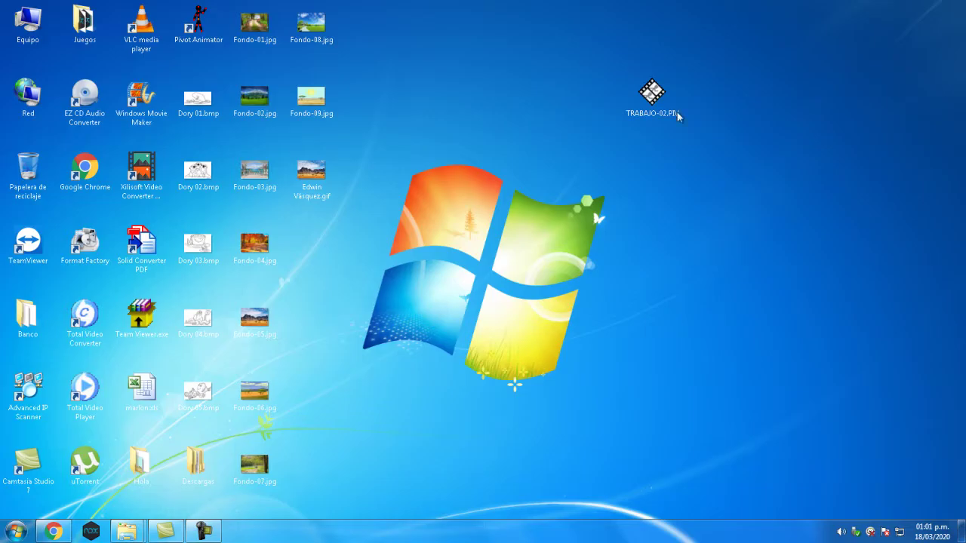
left_click_drag(651, 94, 388, 22)
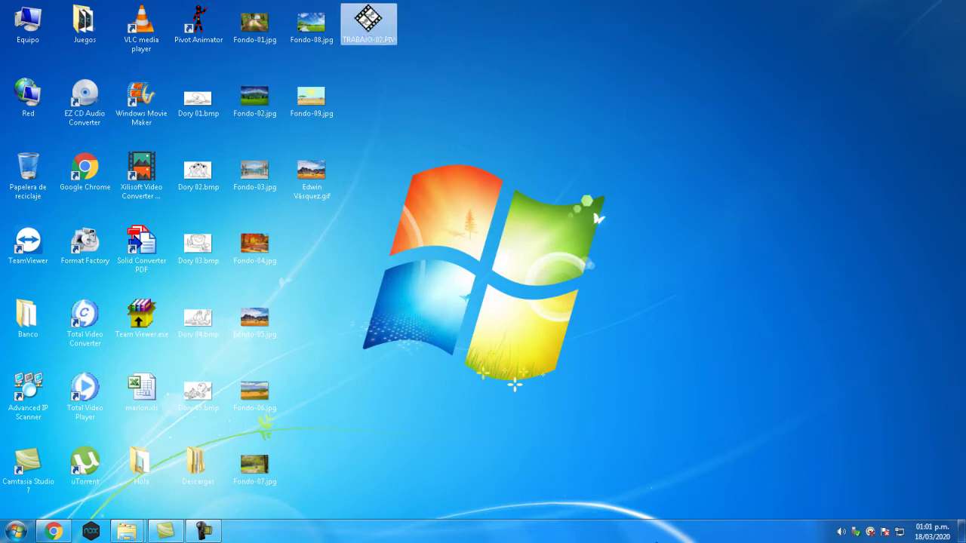
left_click(204, 531)
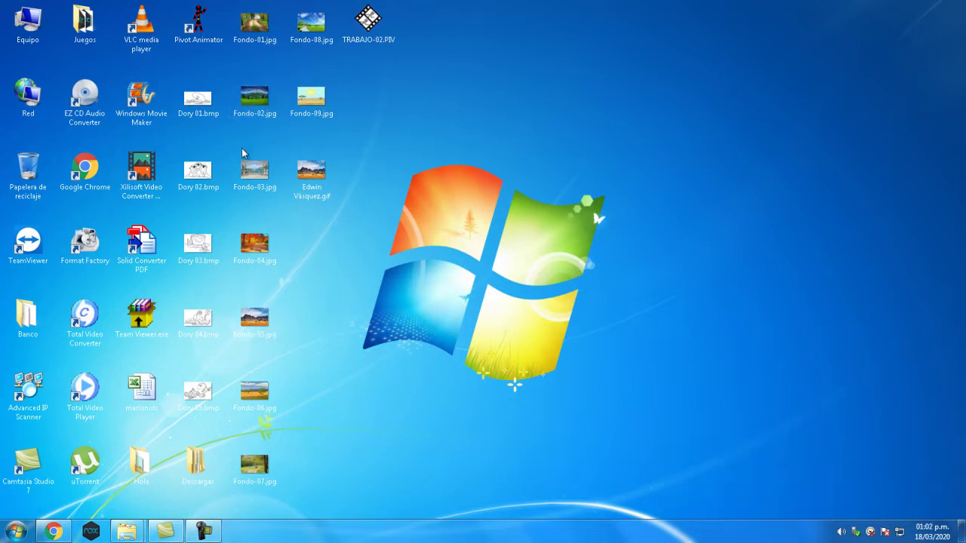
Set the exported GIF apart in the desktop's empty area and preview its animation in Picosmos Shows, closing the viewer when done.
left_click_drag(314, 180, 677, 143)
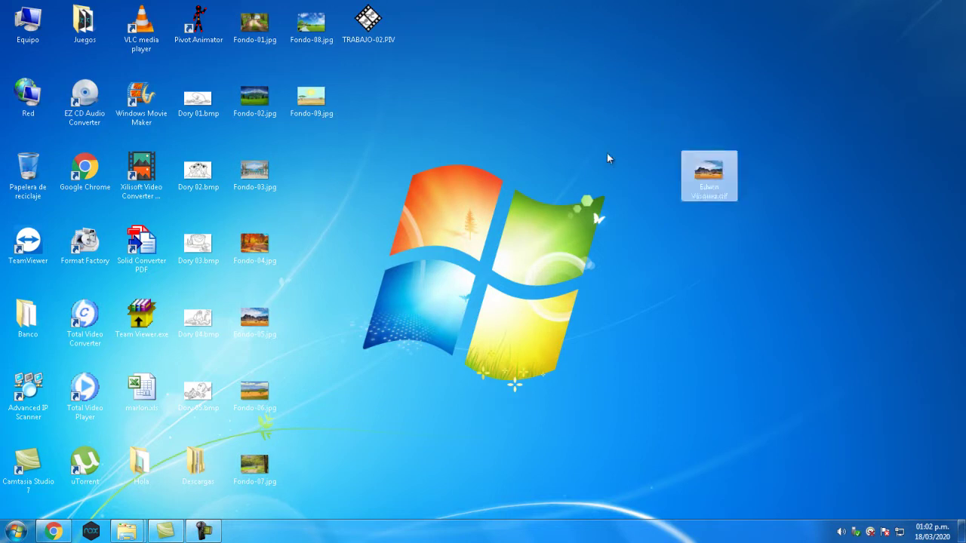
right_click(714, 185)
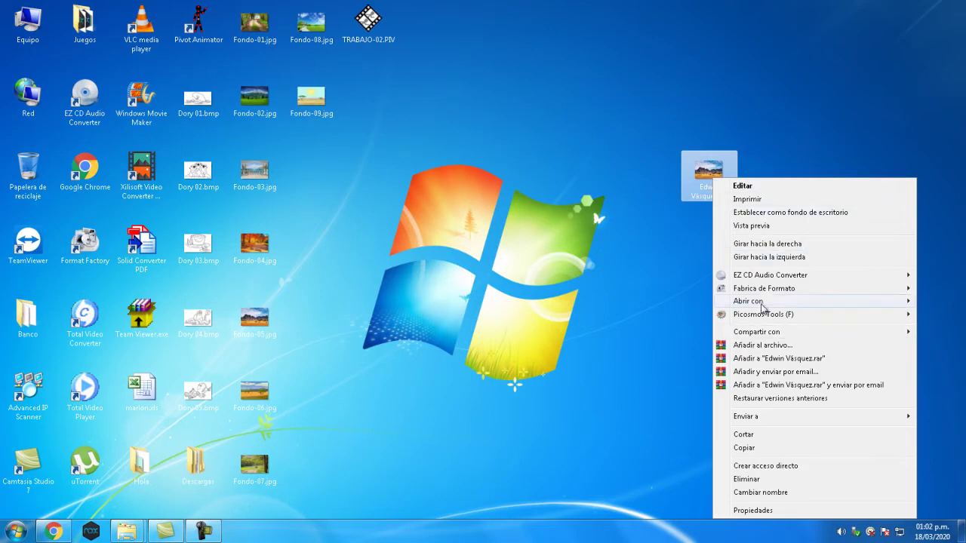
mouse_move(768, 302)
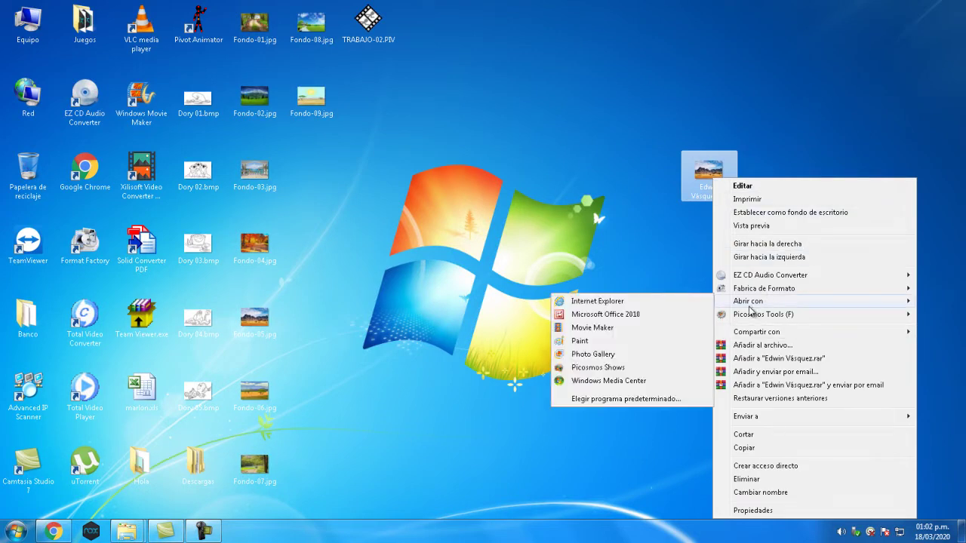
left_click(603, 367)
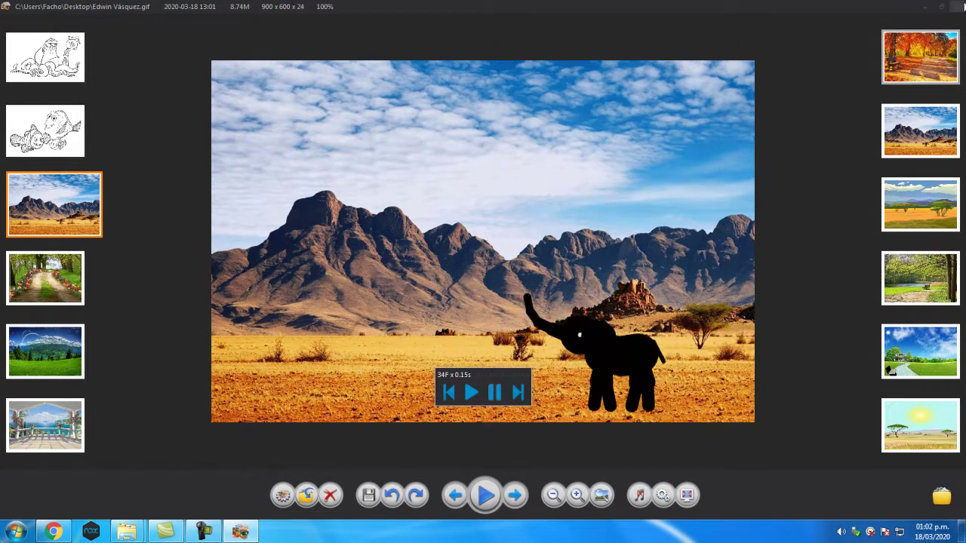
left_click(952, 7)
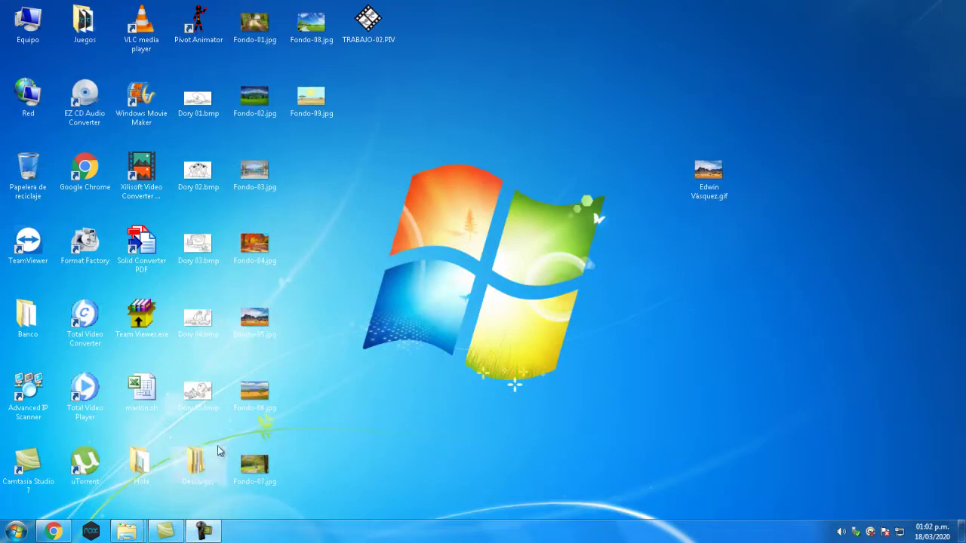
left_click(203, 531)
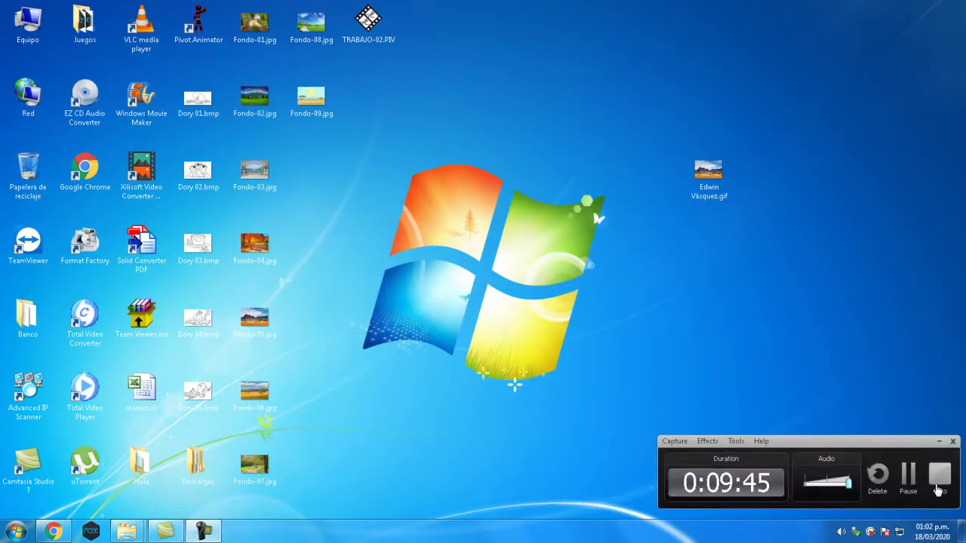